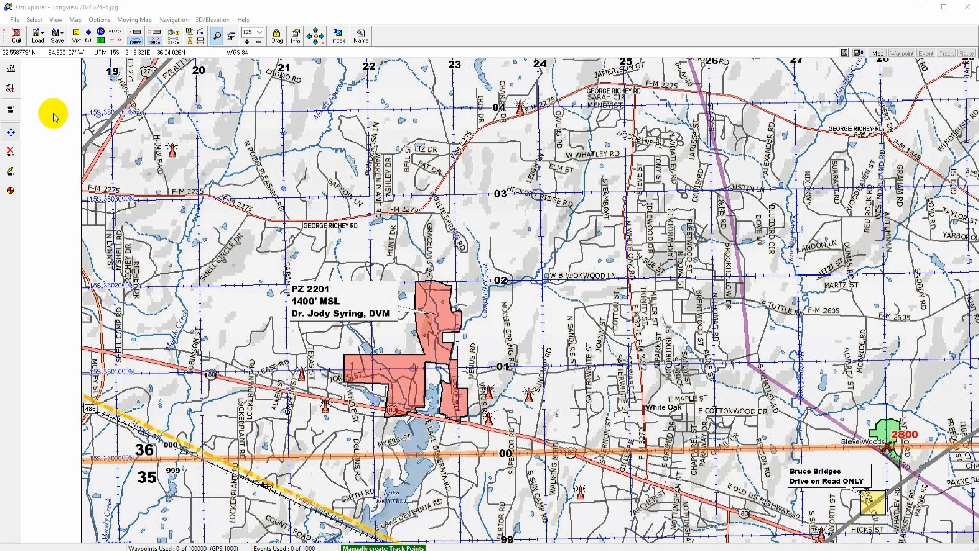
# Step: Draw a closed five-point rectangular track between grid lines 22 and 23, from grid line 04 down to Hickory Ridge Rd
pyautogui.click(117, 34)
pyautogui.click(368, 110)
pyautogui.click(370, 195)
pyautogui.click(455, 193)
pyautogui.click(454, 106)
pyautogui.click(367, 109)
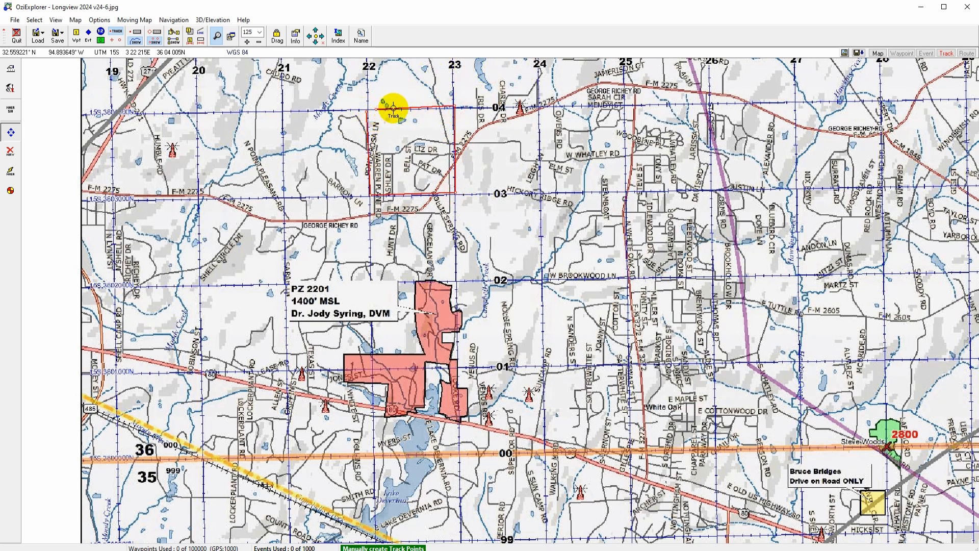
# Step: Open the new track's properties and make it a polygon with red fill color and Diagonal 2 fill type
pyautogui.click(134, 31)
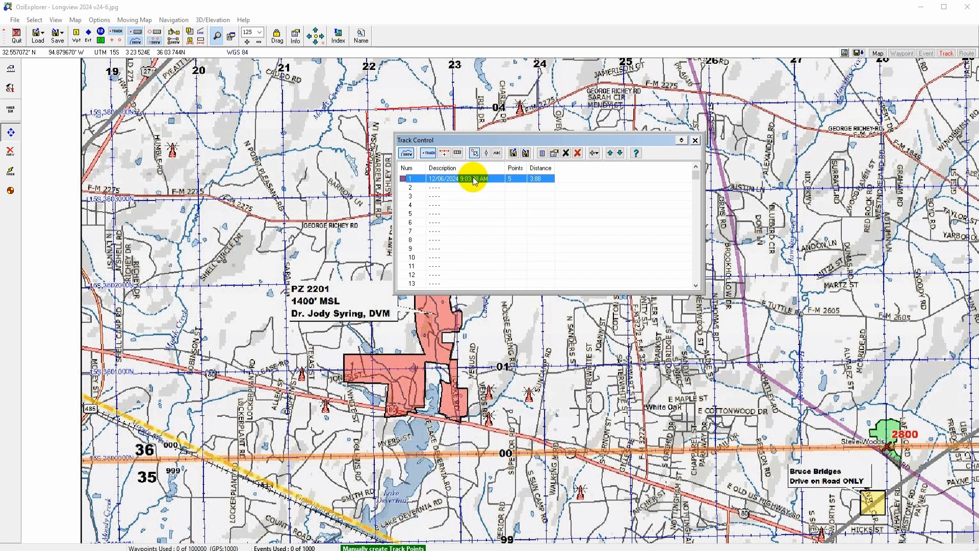
pyautogui.doubleClick(477, 180)
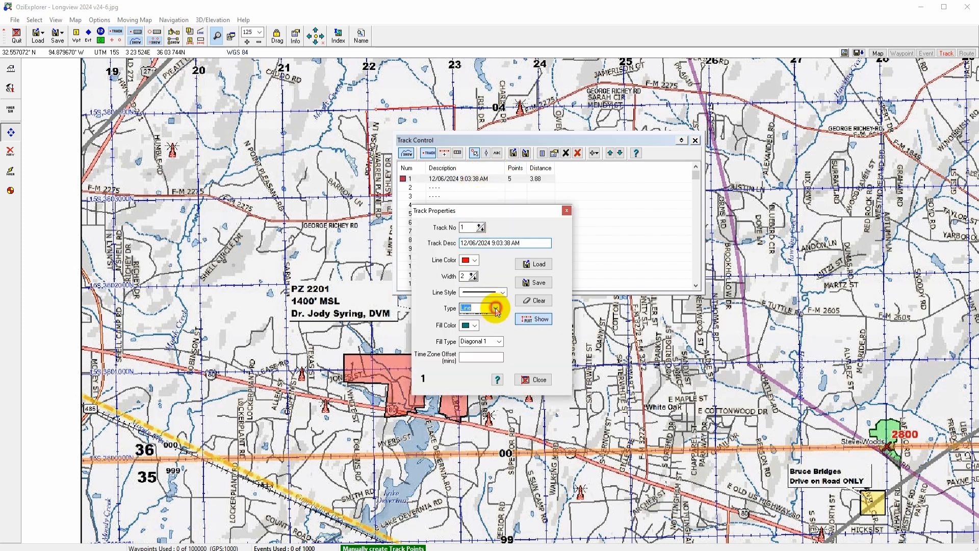
pyautogui.click(477, 325)
pyautogui.click(475, 326)
pyautogui.click(466, 342)
pyautogui.click(499, 341)
pyautogui.click(481, 370)
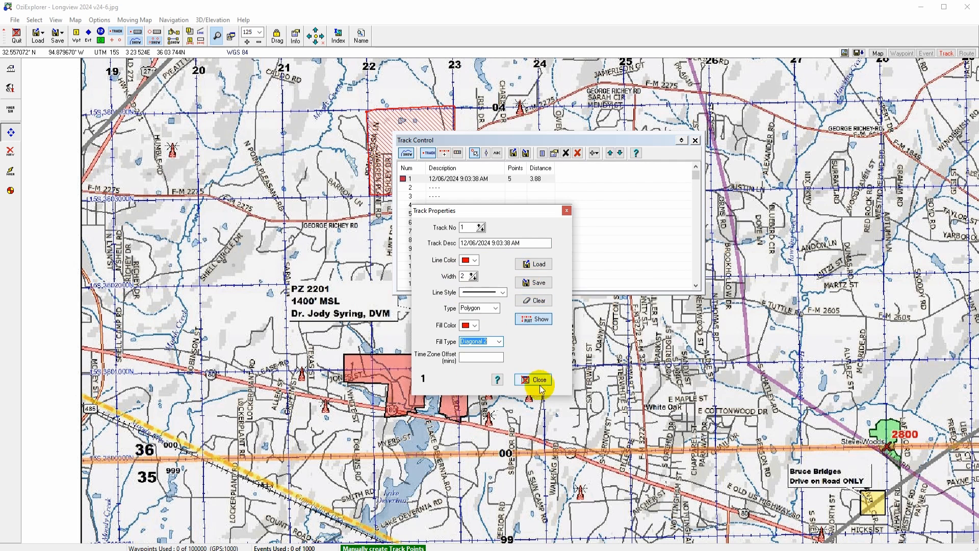
# Step: Save the track as test.plt in the PZ folder, replacing the existing file, and close the properties
pyautogui.click(538, 283)
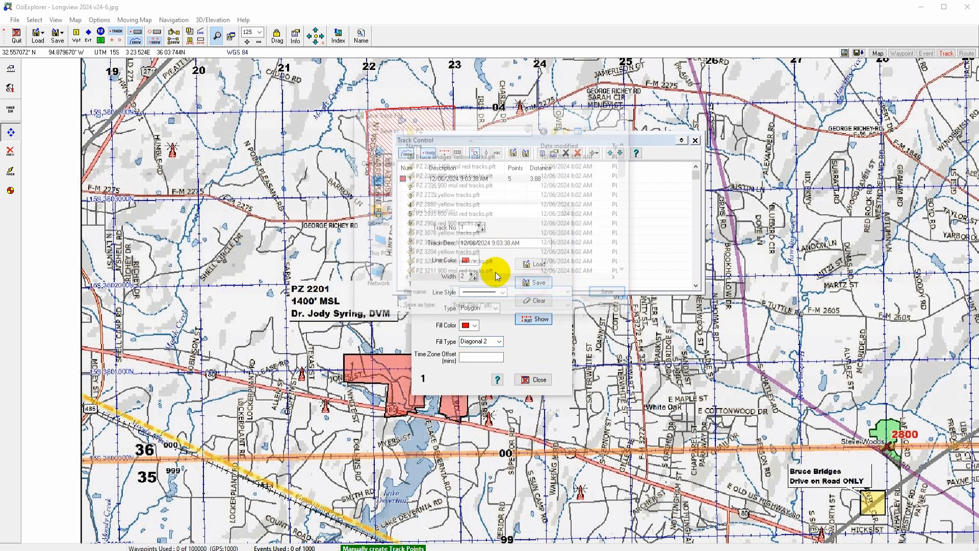
pyautogui.scroll(-3, 627, 167)
pyautogui.click(426, 263)
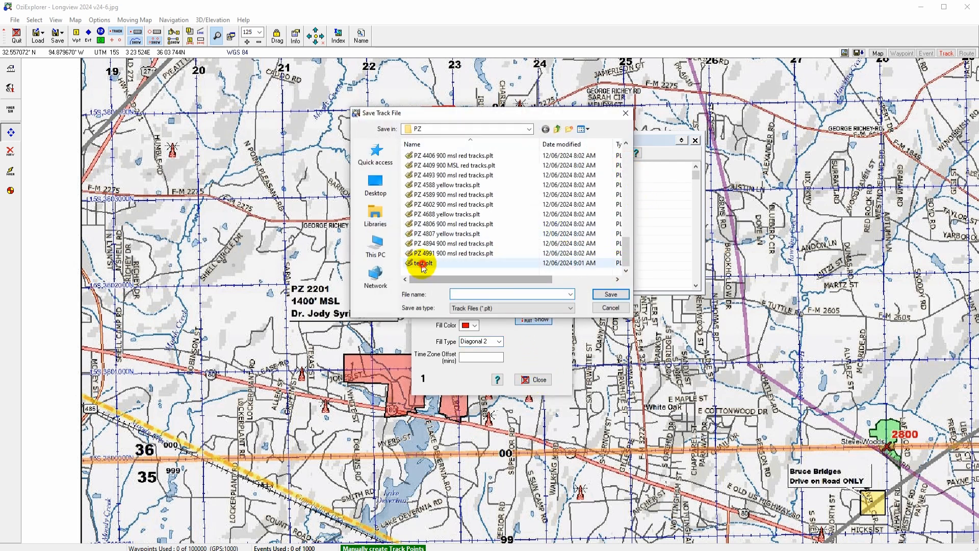
pyautogui.click(610, 295)
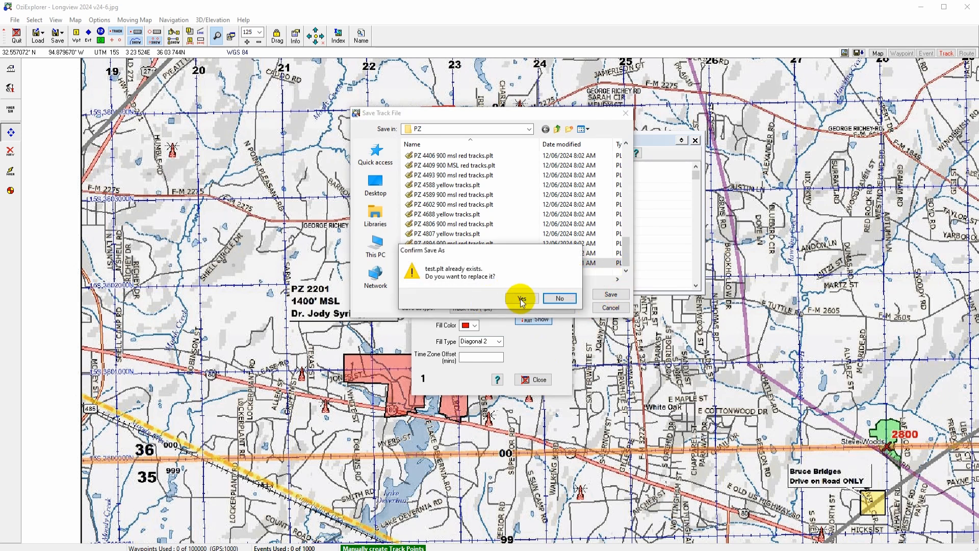
pyautogui.click(519, 298)
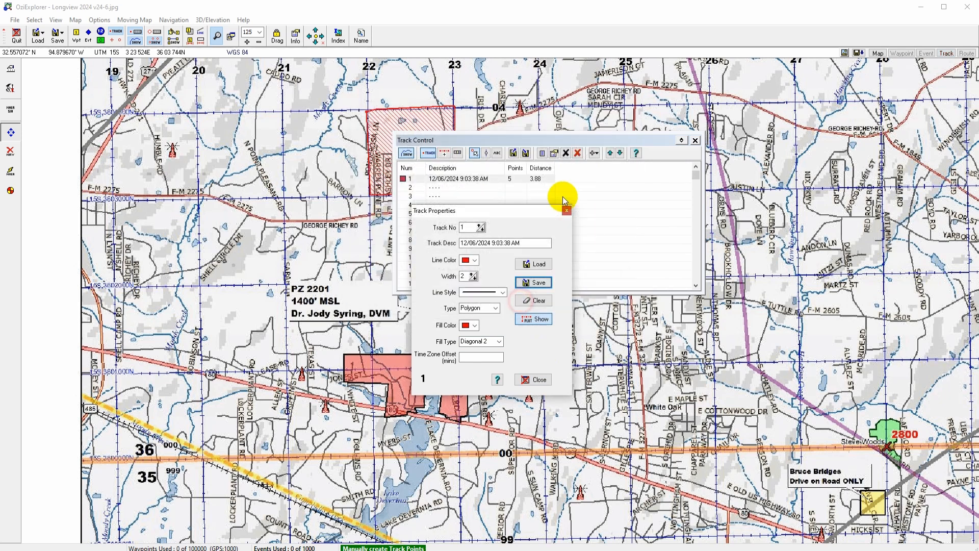
pyautogui.click(533, 380)
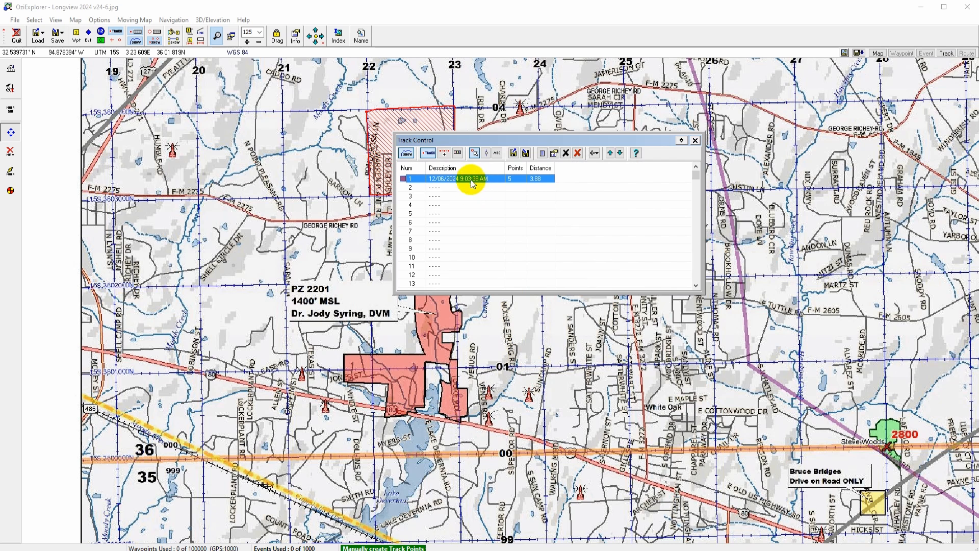
pyautogui.moveTo(479, 139); pyautogui.dragTo(577, 155)
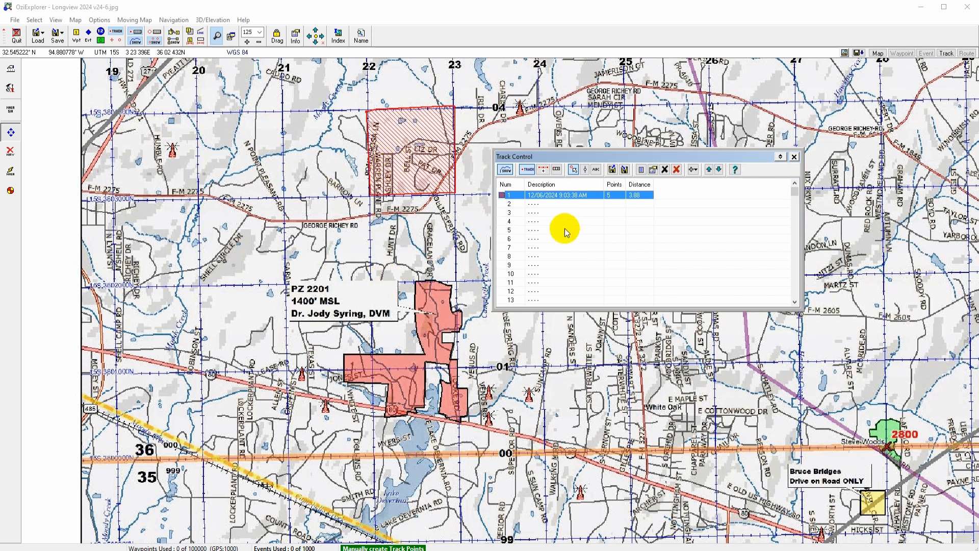
pyautogui.click(39, 42)
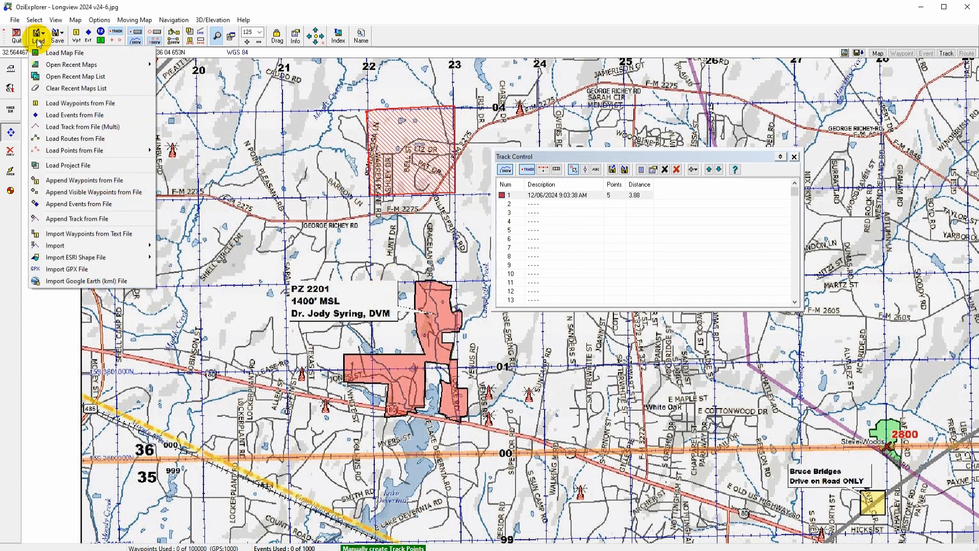
pyautogui.click(72, 127)
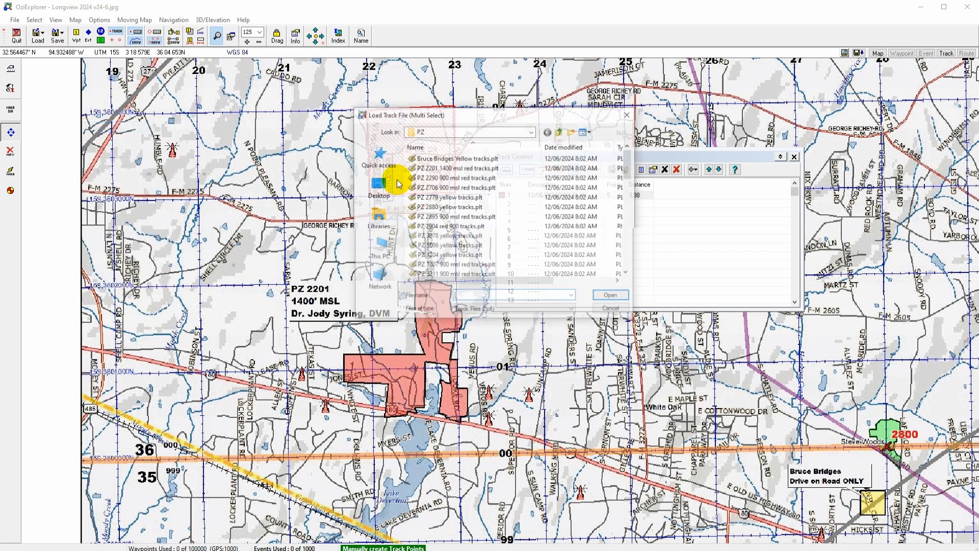
pyautogui.moveTo(629, 156); pyautogui.dragTo(625, 266)
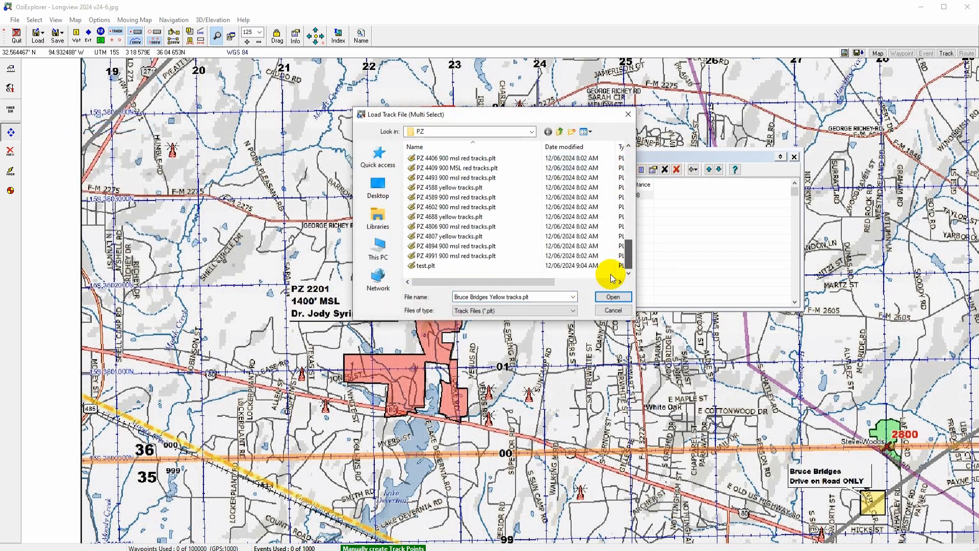
pyautogui.keyDown('shift'); pyautogui.click(614, 265); pyautogui.keyUp('shift')
pyautogui.click(614, 297)
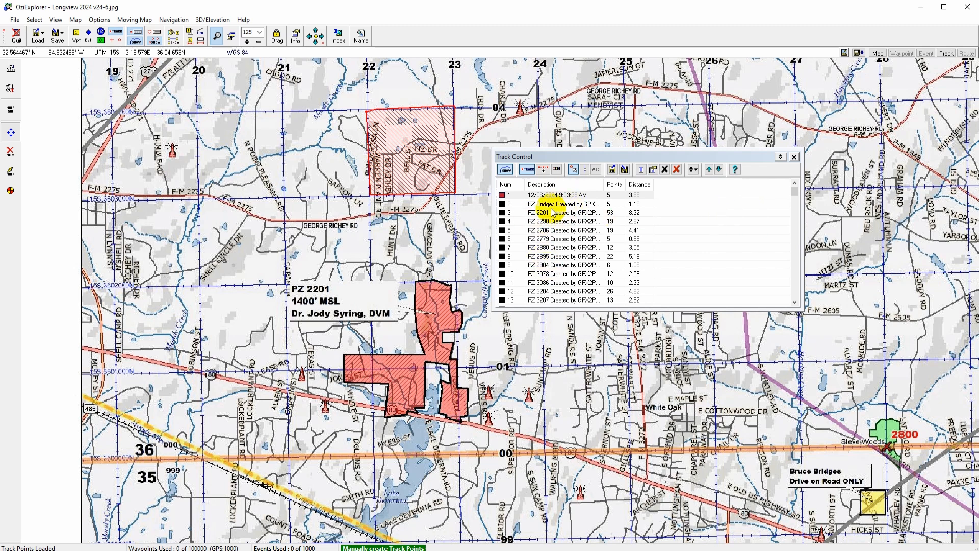
# Step: Delete all tracks from the track list
pyautogui.moveTo(792, 197)
pyautogui.mouseDown()
pyautogui.moveTo(789, 206)
pyautogui.moveTo(797, 193)
pyautogui.mouseUp()
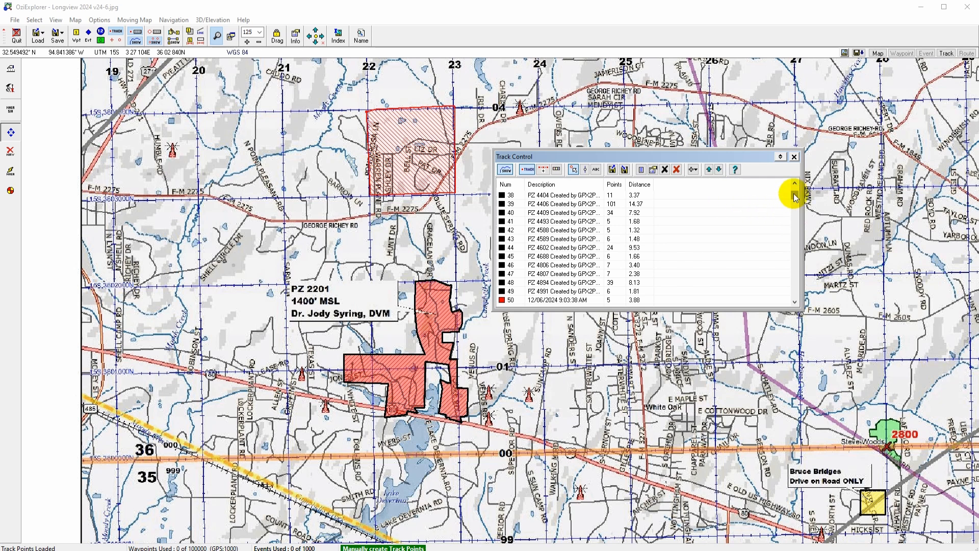
pyautogui.moveTo(795, 198); pyautogui.dragTo(794, 196)
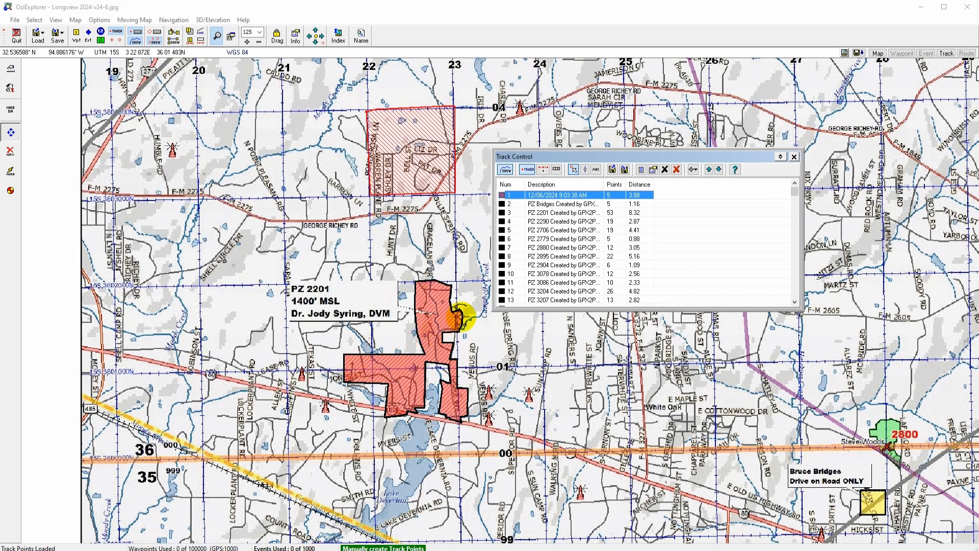
pyautogui.click(677, 169)
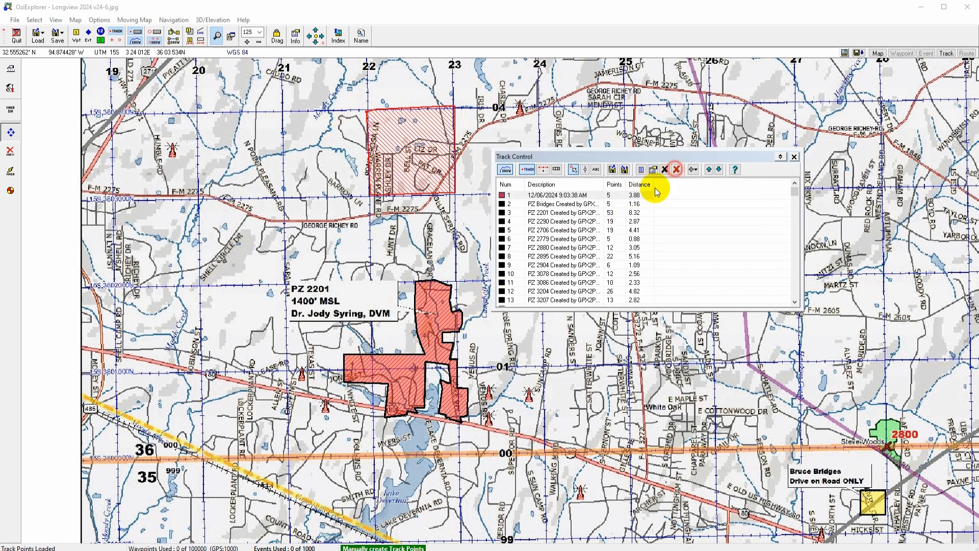
pyautogui.click(470, 320)
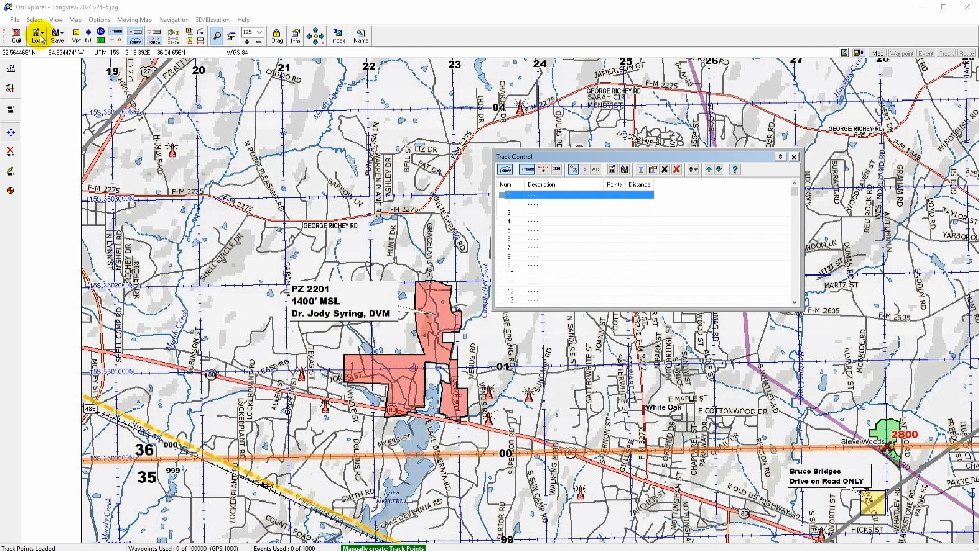
# Step: Attach test.plt to the map as a track file in the map's advanced options
pyautogui.click(14, 20)
pyautogui.click(39, 82)
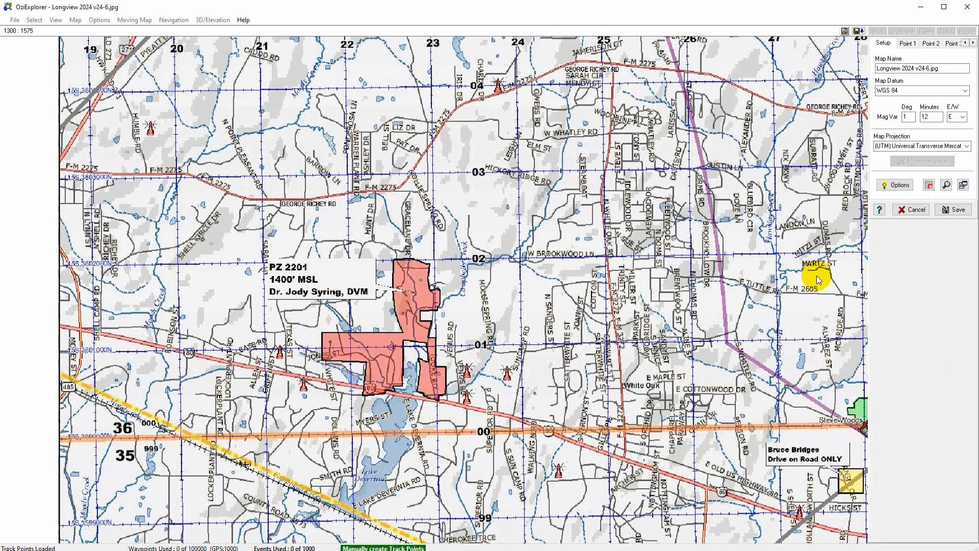
pyautogui.click(897, 187)
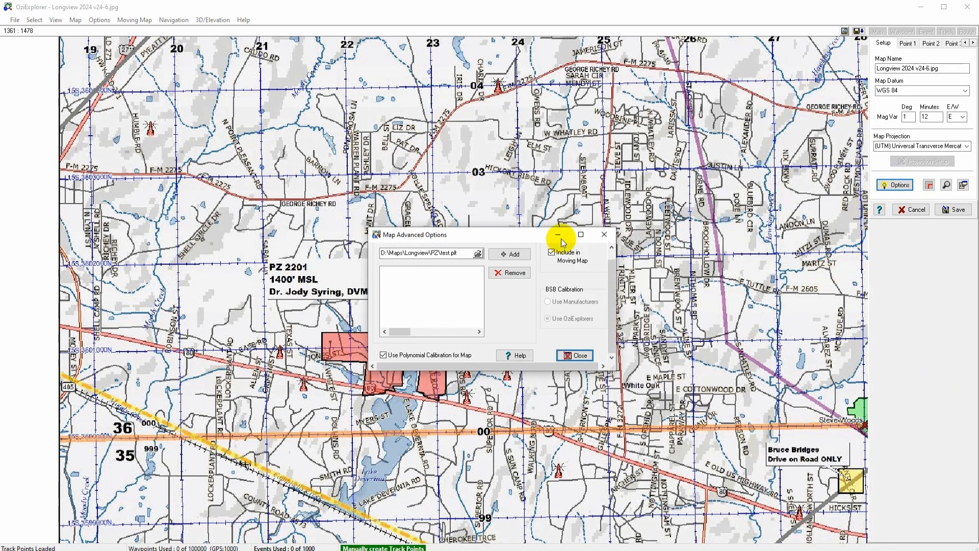
pyautogui.click(477, 254)
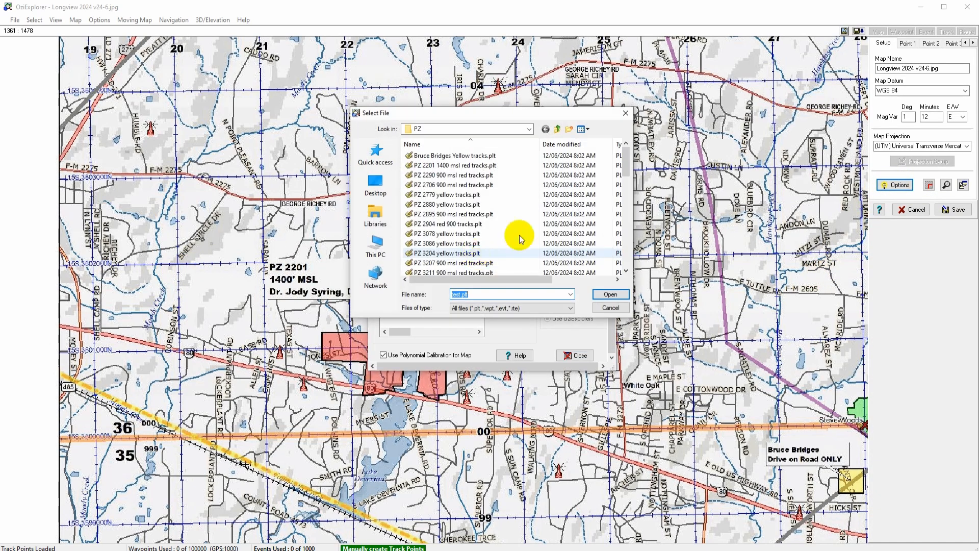
pyautogui.moveTo(624, 162); pyautogui.dragTo(611, 272)
pyautogui.click(428, 263)
pyautogui.click(610, 295)
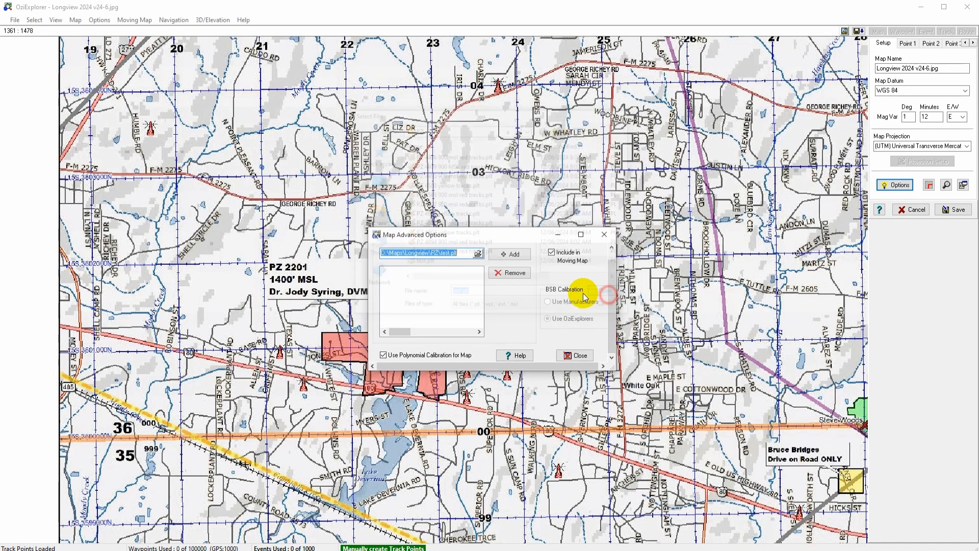
pyautogui.click(505, 257)
pyautogui.click(576, 356)
# Step: Save the map as Longview 2024 v24-6_ozf_PZ.map, replacing the existing file
pyautogui.click(953, 209)
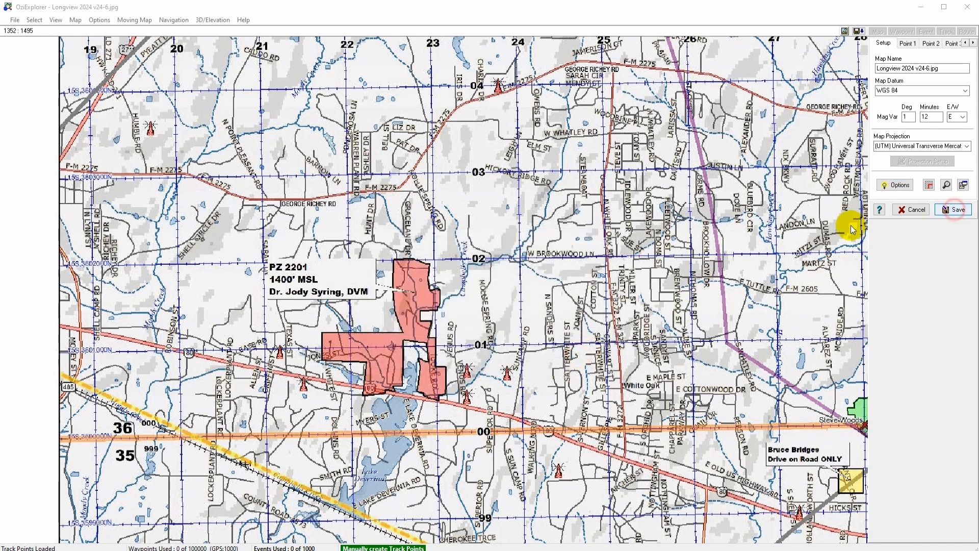
pyautogui.click(450, 186)
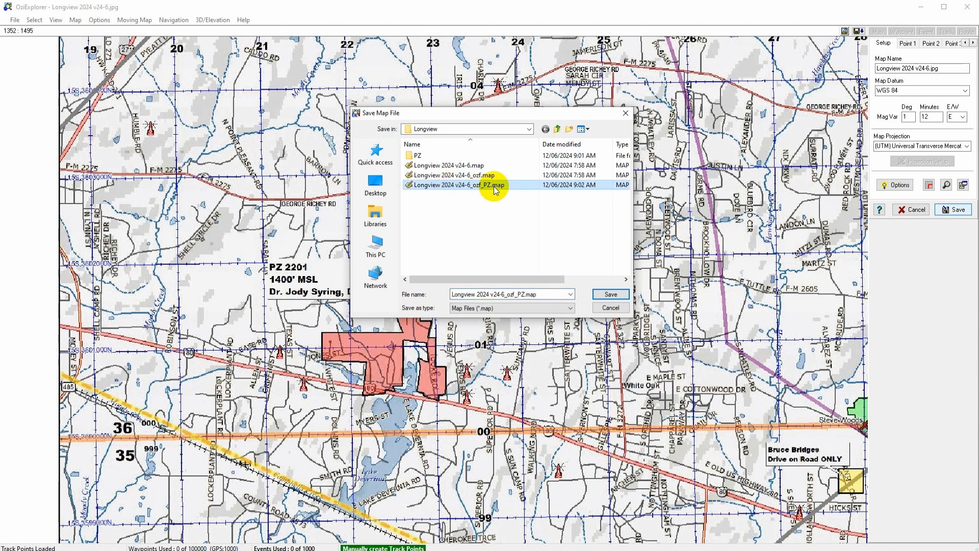
pyautogui.click(608, 296)
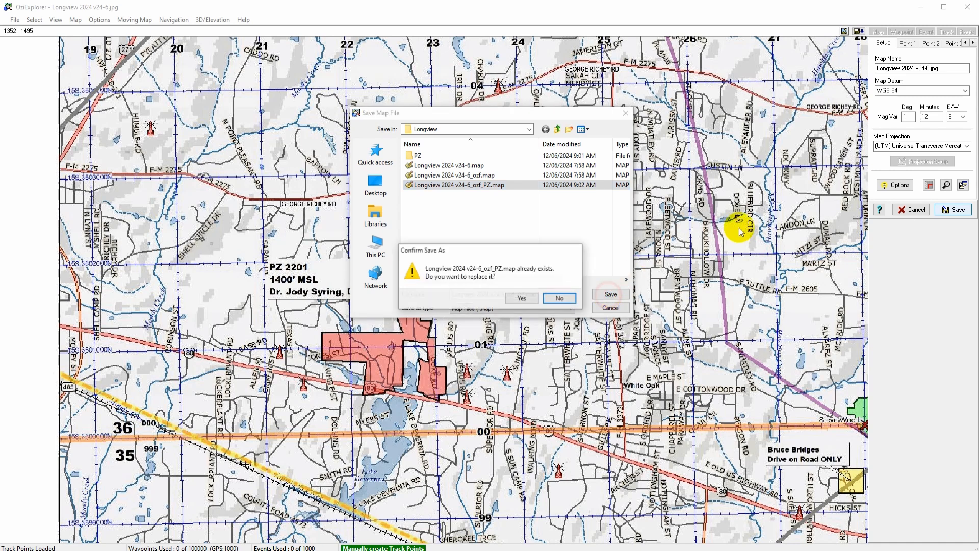
pyautogui.click(522, 298)
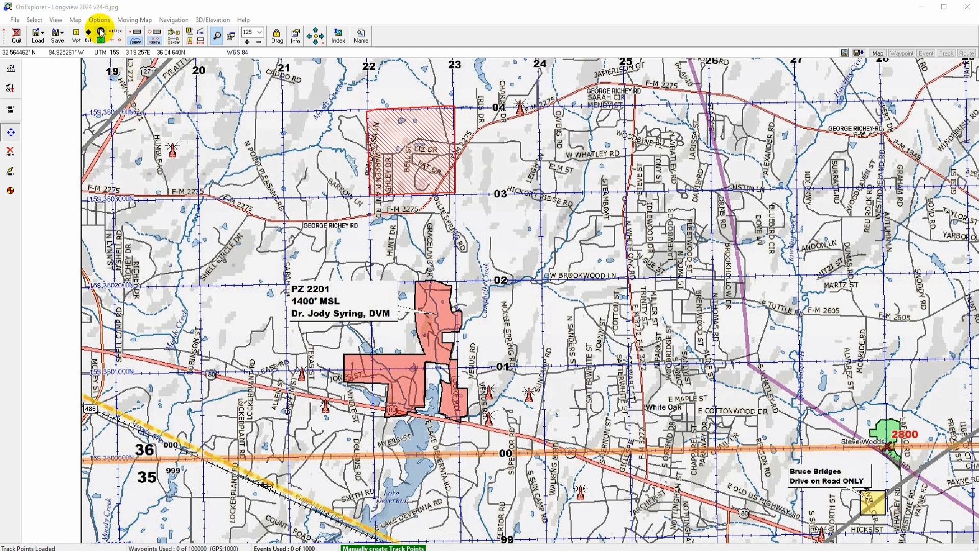
# Step: Open Track Control to check the track list, then close it
pyautogui.click(135, 33)
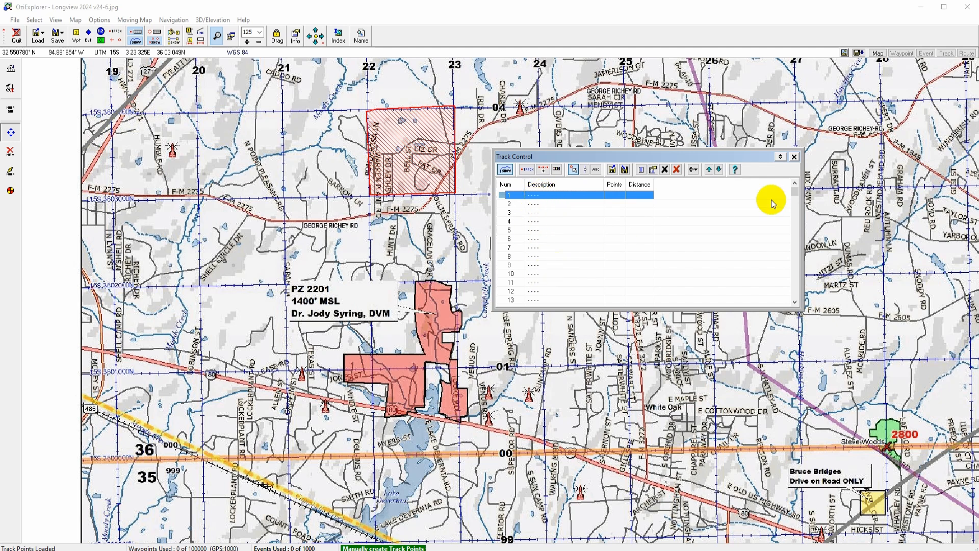
pyautogui.moveTo(795, 197)
pyautogui.mouseDown()
pyautogui.moveTo(793, 228)
pyautogui.moveTo(796, 186)
pyautogui.mouseUp()
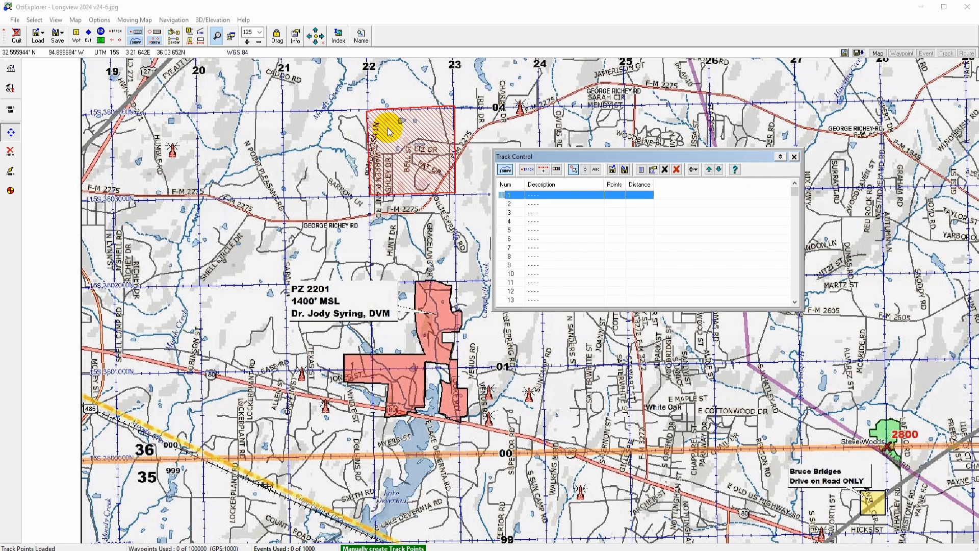
pyautogui.click(793, 157)
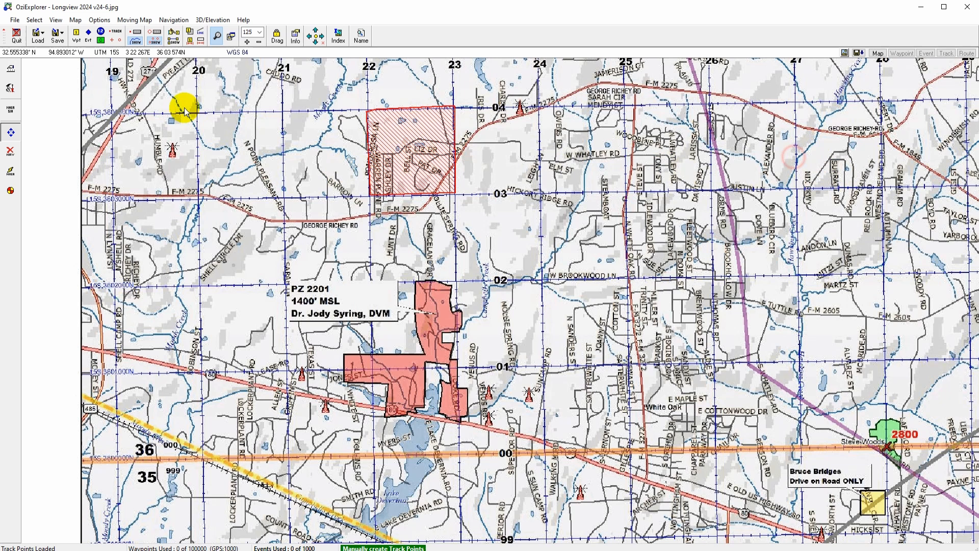
# Step: Switch the display to a blank map
pyautogui.click(128, 21)
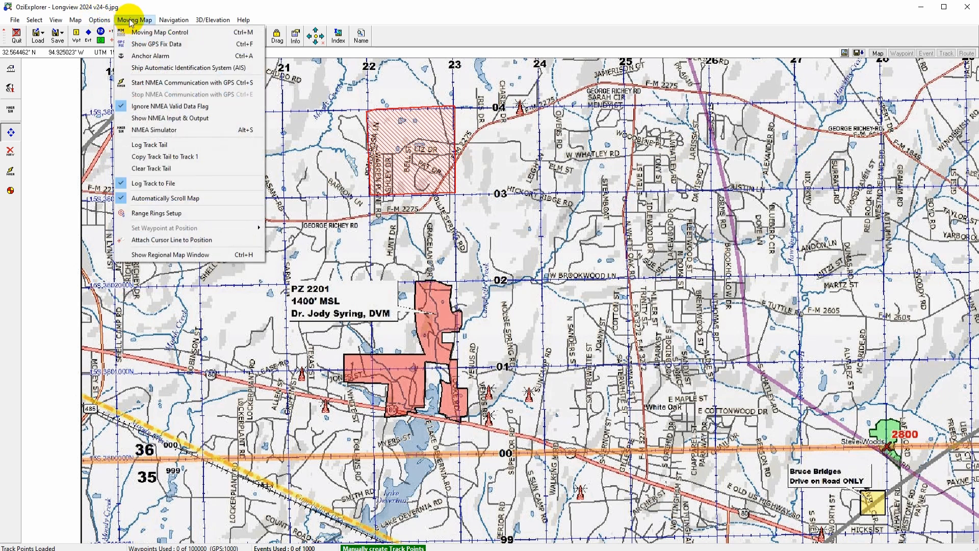
pyautogui.moveTo(76, 20)
pyautogui.click(79, 44)
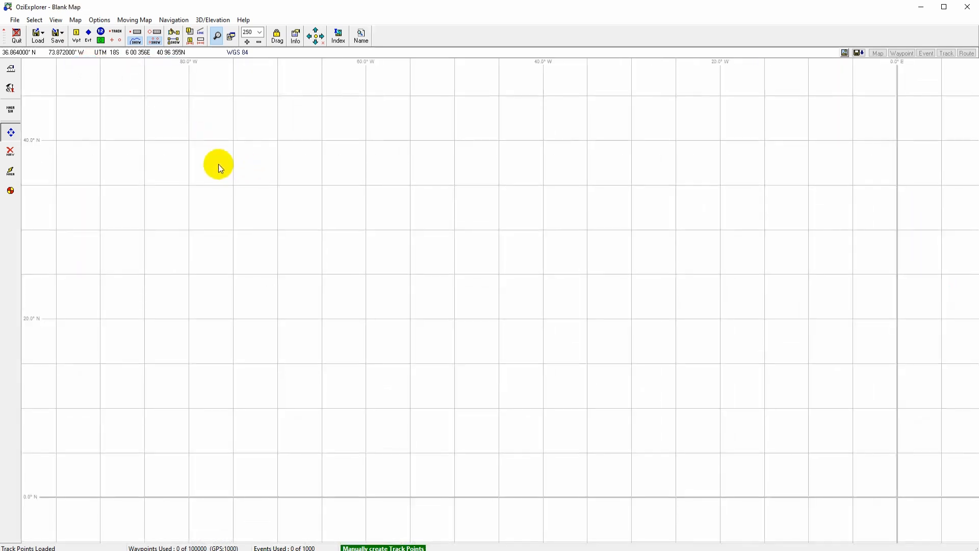
# Step: Reopen the Longview map from the recent maps list
pyautogui.click(38, 34)
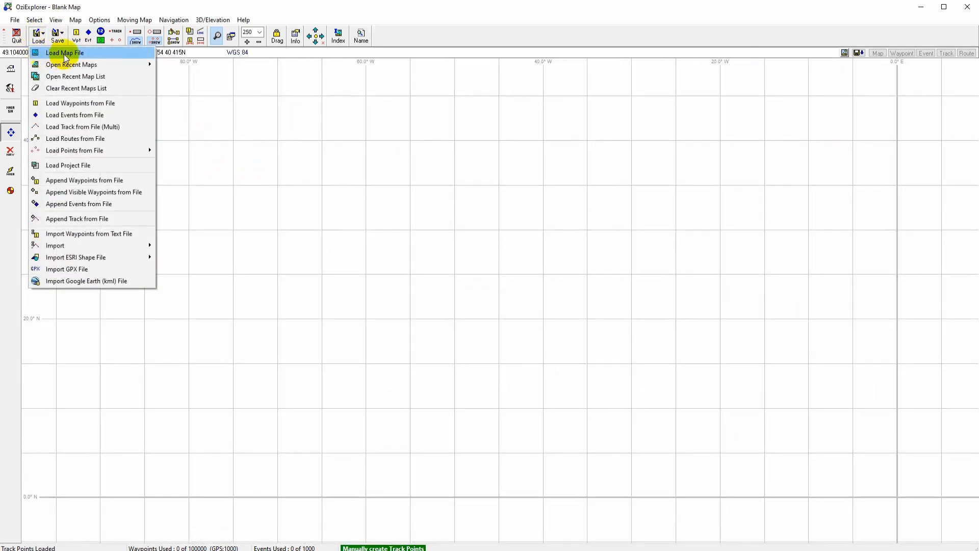
pyautogui.moveTo(75, 65)
pyautogui.click(208, 64)
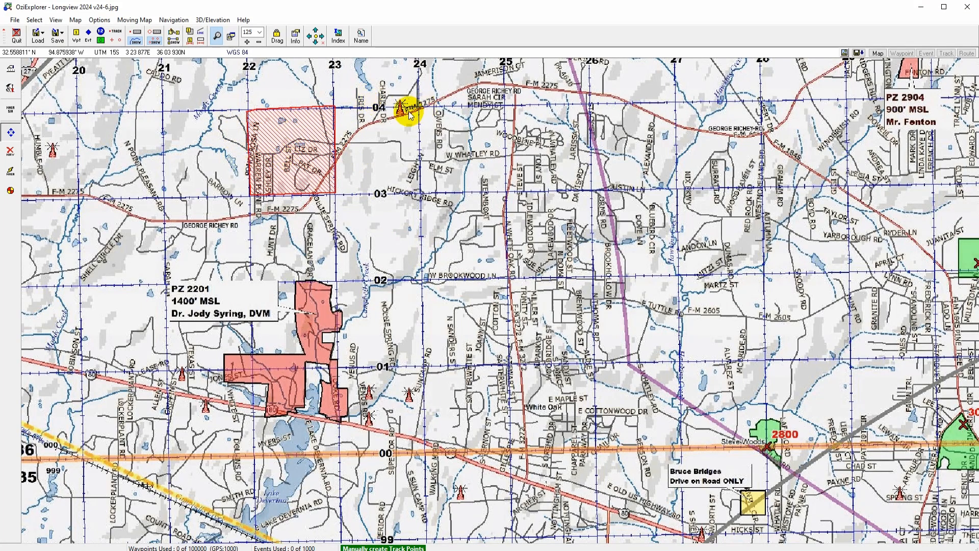
# Step: Open the map's advanced options and attach the track file PZ 2201 1400 msl red tracks.plt, then start and cancel a save
pyautogui.click(15, 20)
pyautogui.click(61, 83)
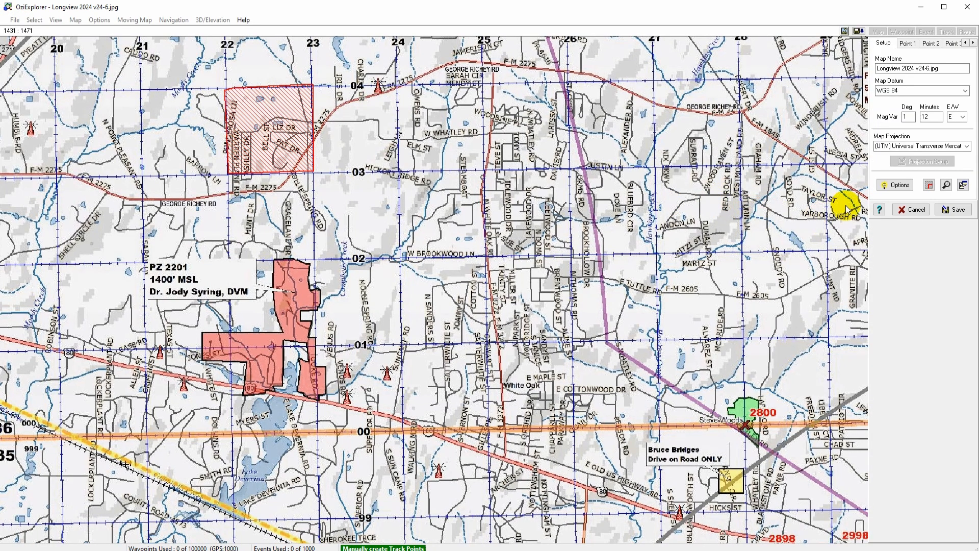
pyautogui.click(896, 185)
pyautogui.click(478, 255)
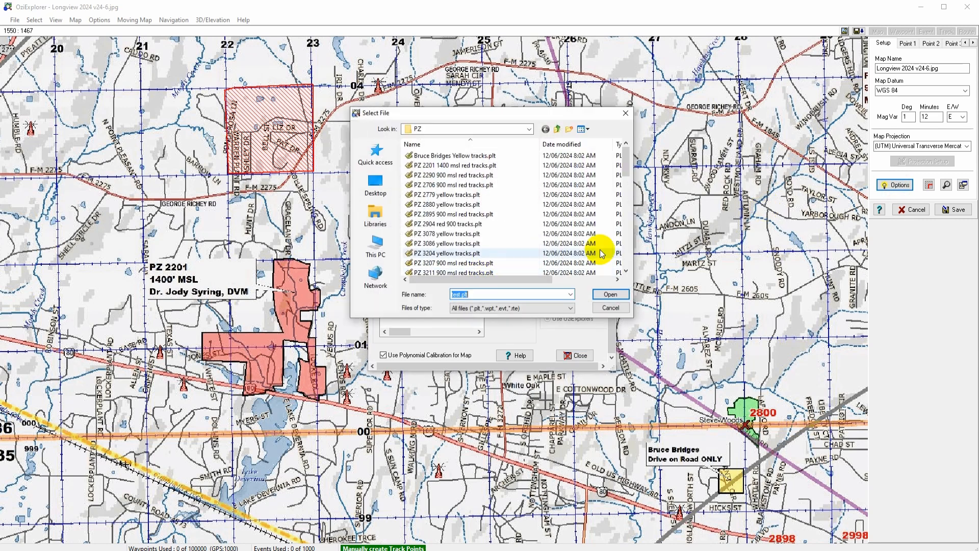
pyautogui.click(437, 165)
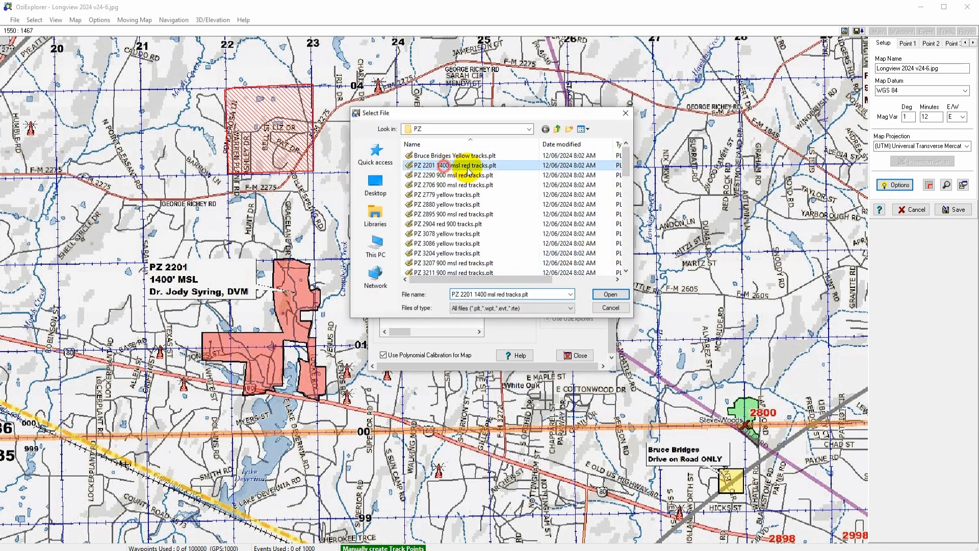
pyautogui.click(609, 294)
pyautogui.click(506, 254)
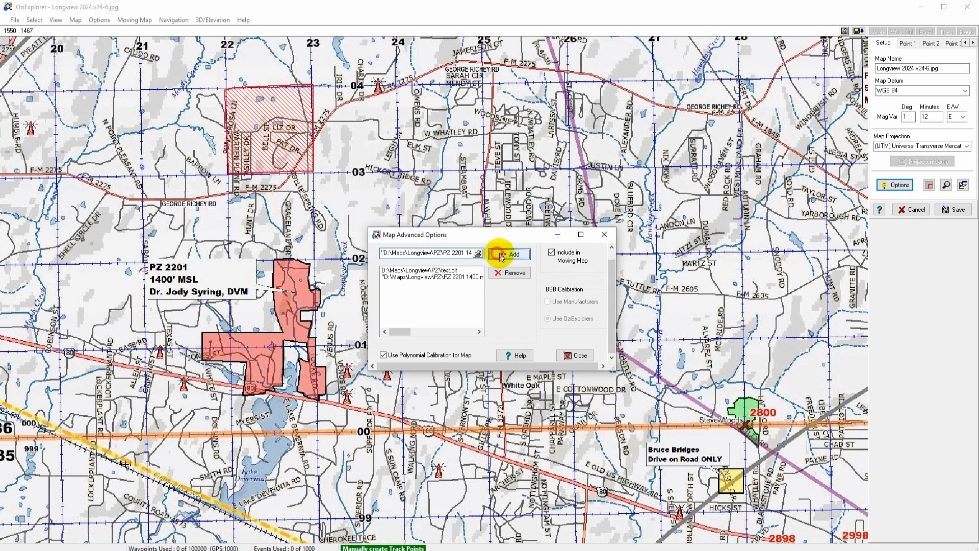
pyautogui.click(574, 355)
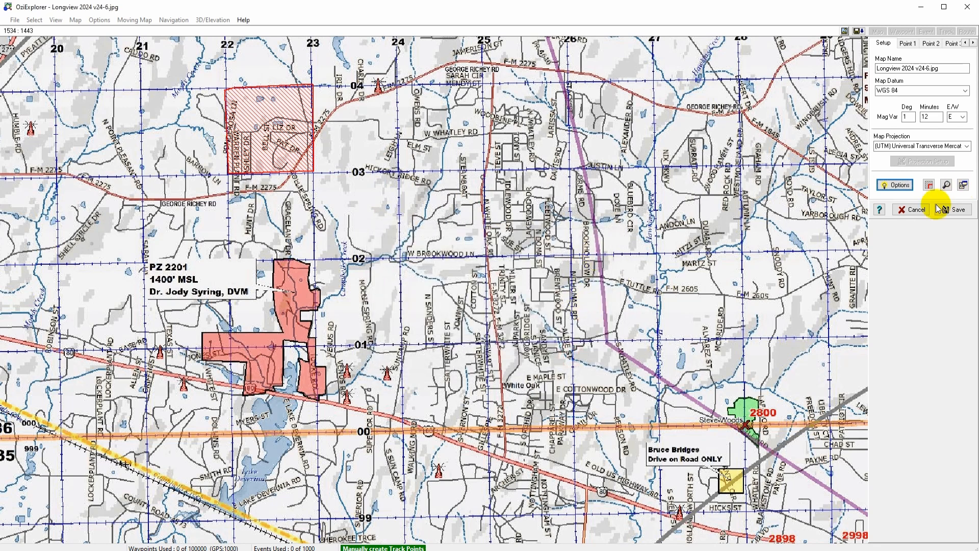
pyautogui.click(953, 209)
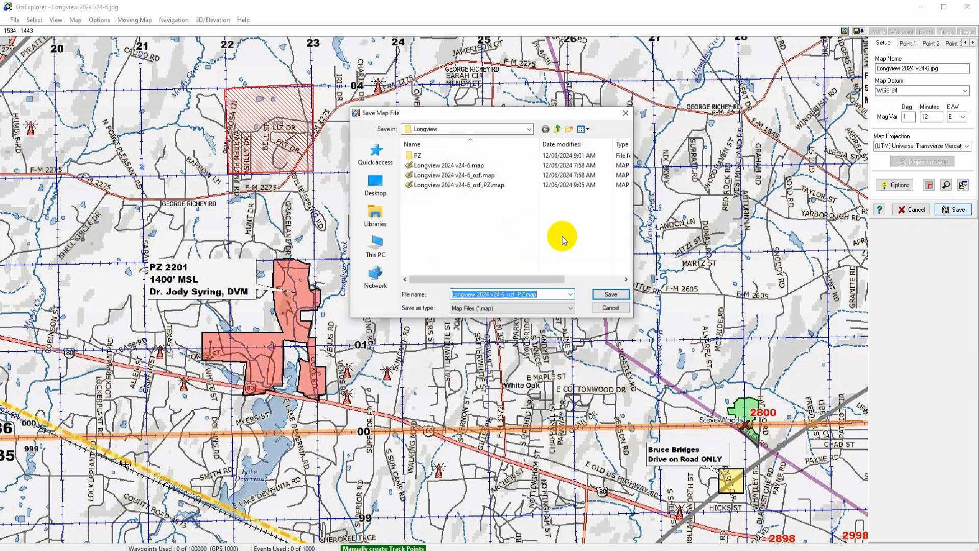
pyautogui.click(609, 307)
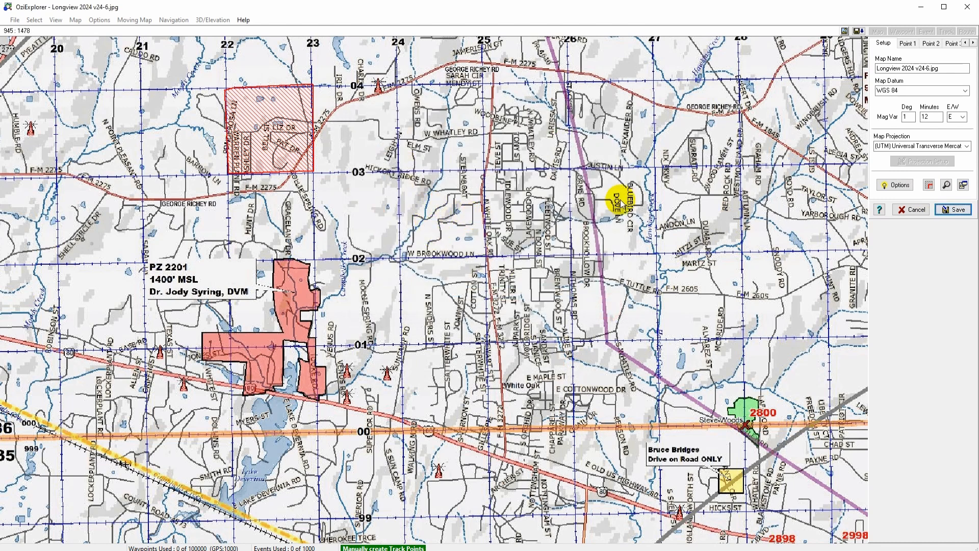
# Step: Attach the track file PZ 2290 900 msl red tracks.plt in the map's advanced options
pyautogui.click(884, 185)
pyautogui.click(479, 253)
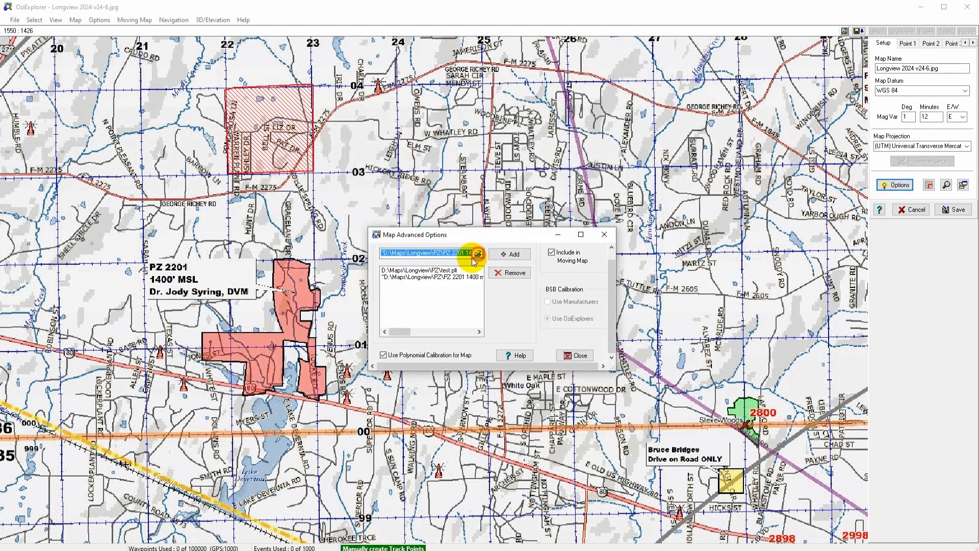
pyautogui.click(454, 175)
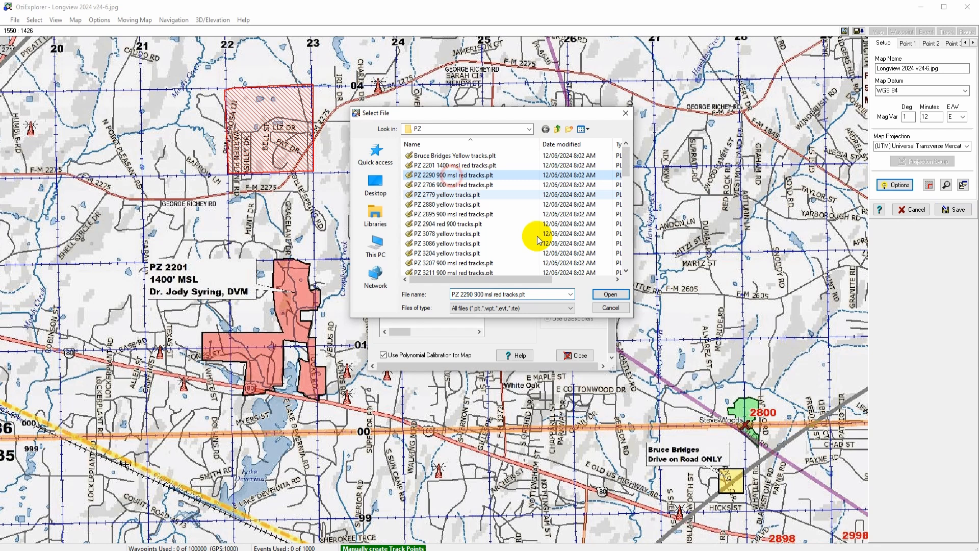
pyautogui.click(610, 294)
pyautogui.click(508, 254)
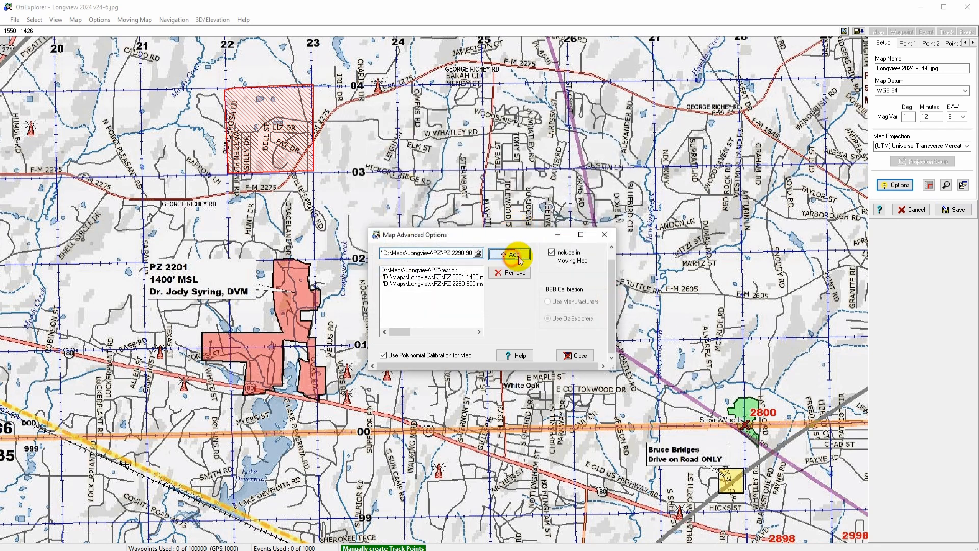
pyautogui.click(572, 359)
# Step: Save the map over Longview 2024 v24-6_ozf_PZ.map, replacing the existing file
pyautogui.click(954, 210)
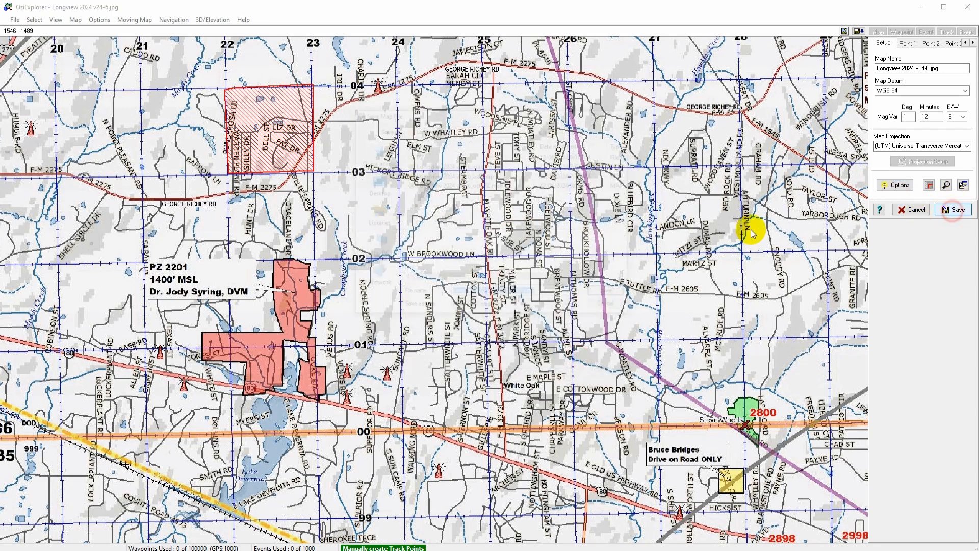
pyautogui.click(610, 294)
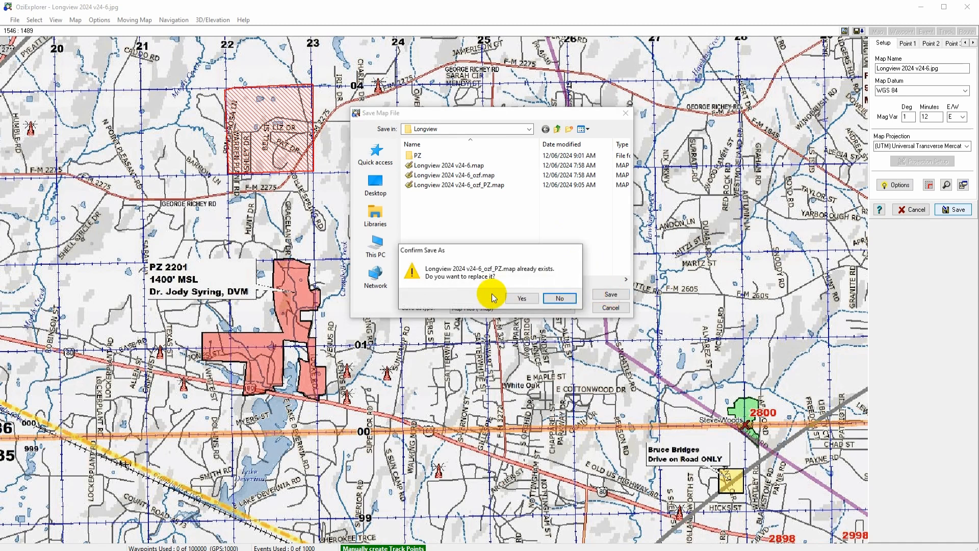
pyautogui.click(521, 298)
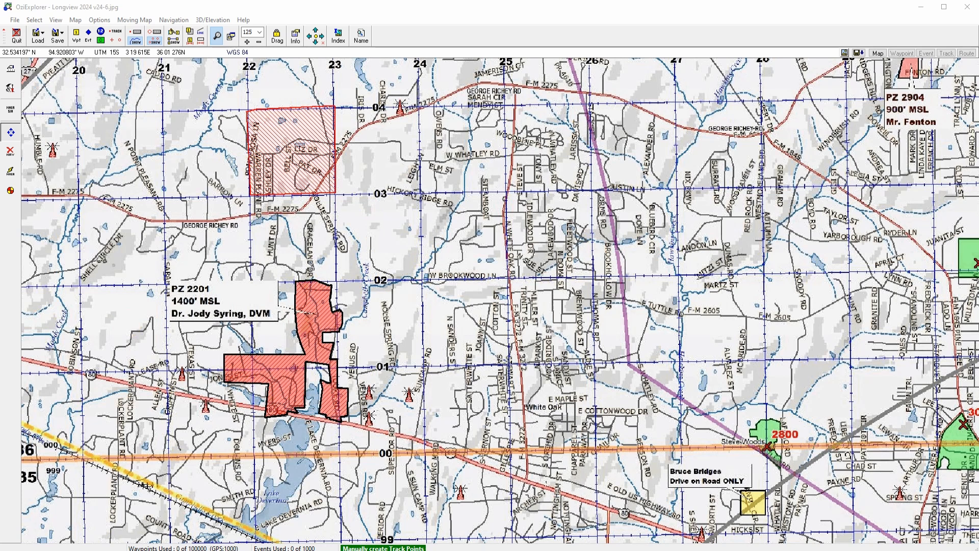
# Step: Open Longview 2024 v24-6_ozf_PZ.map from the Longview folder in Notepad++
pyautogui.hotkey('alt', 'Tab')
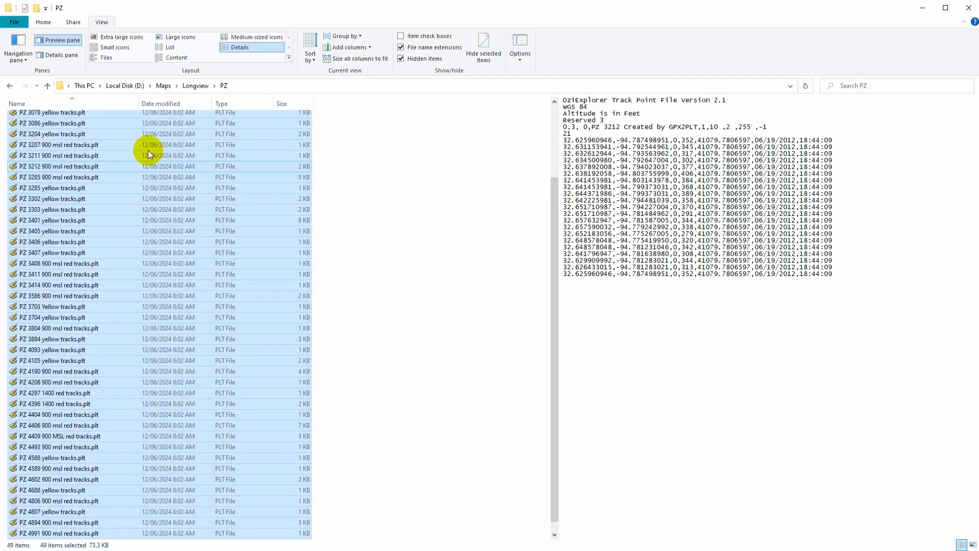
pyautogui.click(197, 86)
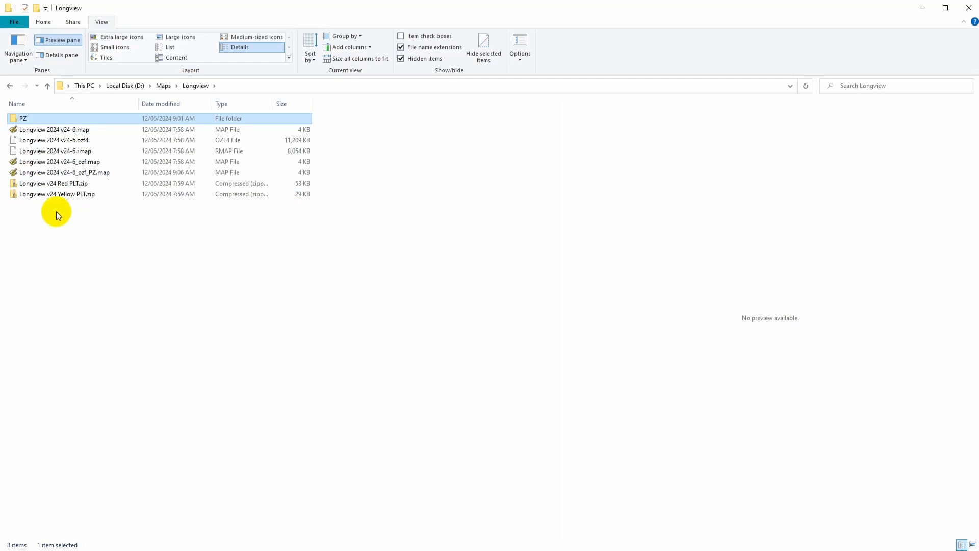
pyautogui.click(49, 173)
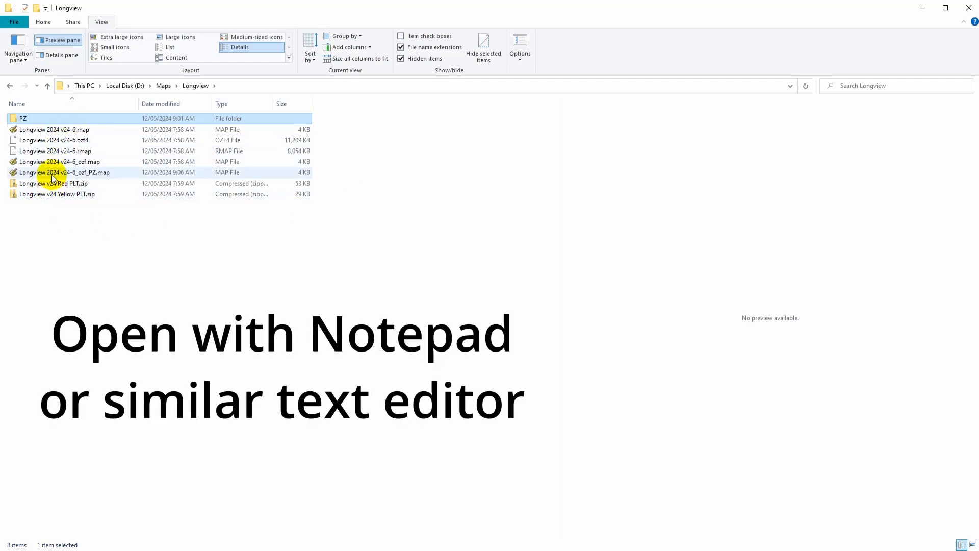
pyautogui.rightClick(57, 174)
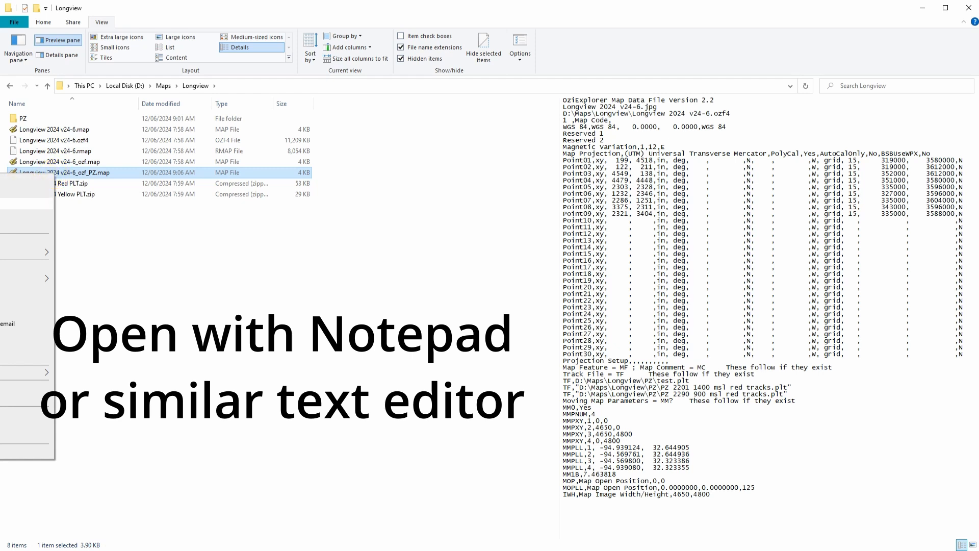
pyautogui.click(28, 214)
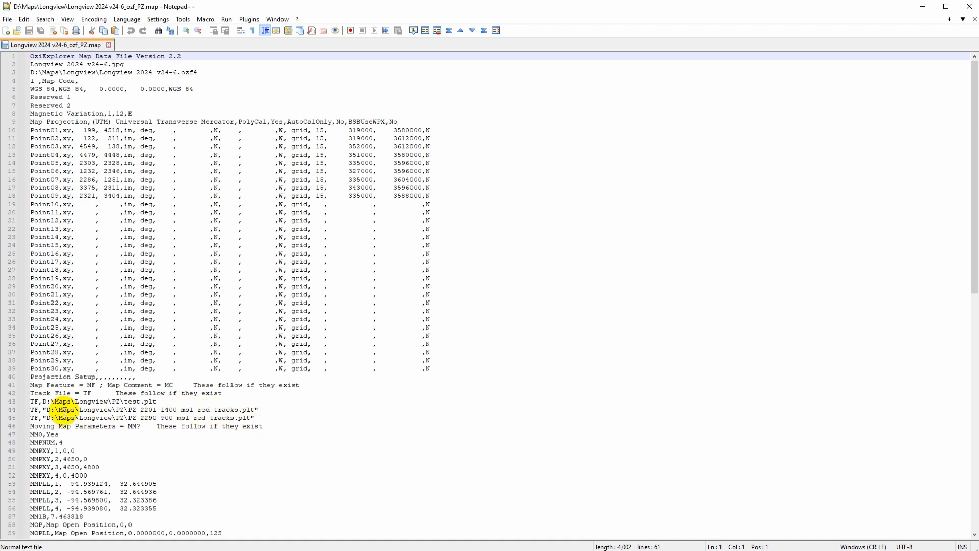
# Step: Insert blank lines after the last TF track entry in the map file
pyautogui.click(267, 418)
pyautogui.press('Return')
pyautogui.press('Return')
pyautogui.press('Return')
pyautogui.press('Return')
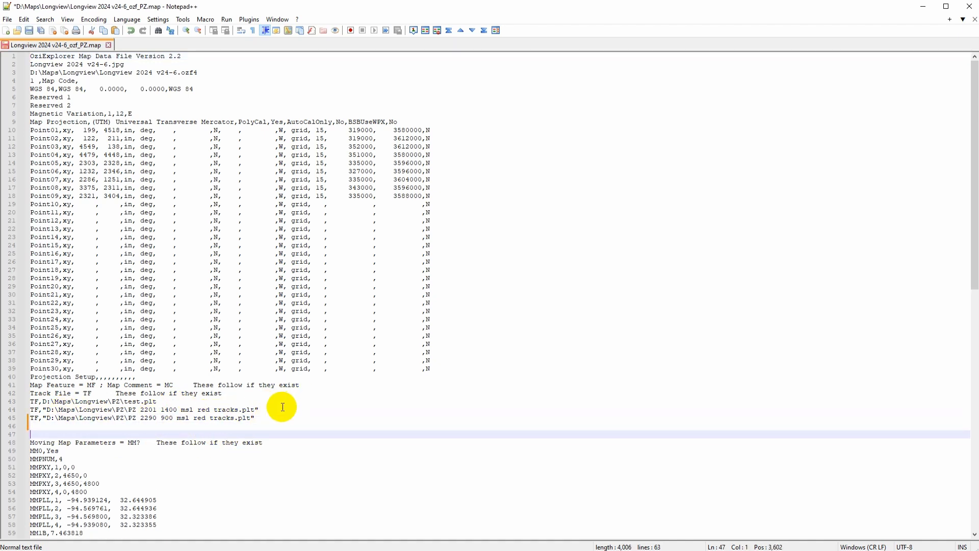
pyautogui.click(65, 434)
# Step: Select all the track files in the PZ folder, from the first through test.plt
pyautogui.hotkey('alt', 'Tab')
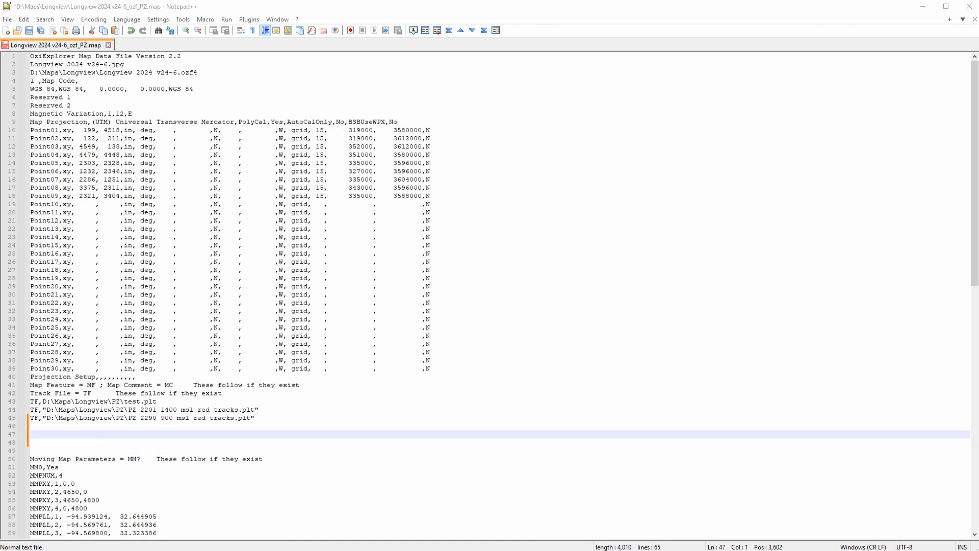
pyautogui.hotkey('alt', 'Tab')
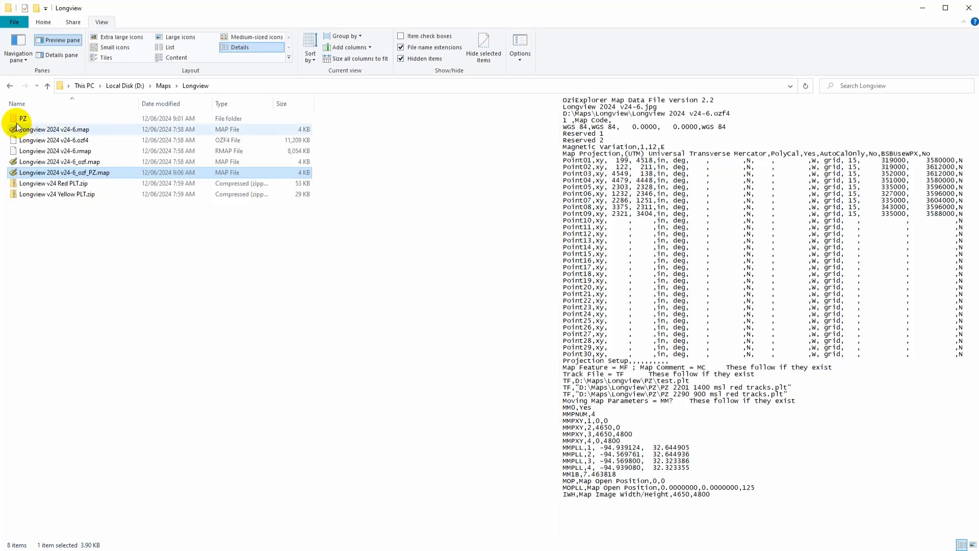
pyautogui.doubleClick(17, 119)
pyautogui.click(47, 118)
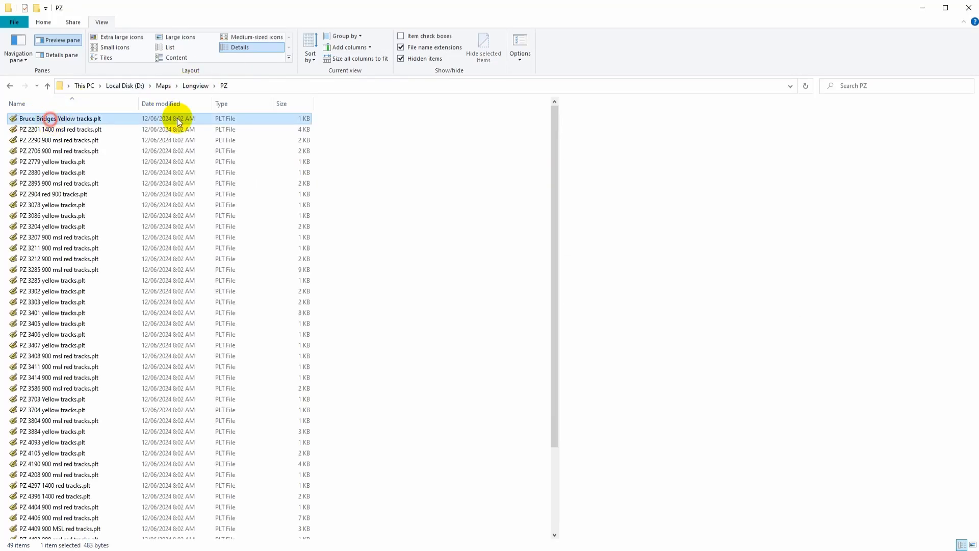
pyautogui.scroll(-3, 554, 148)
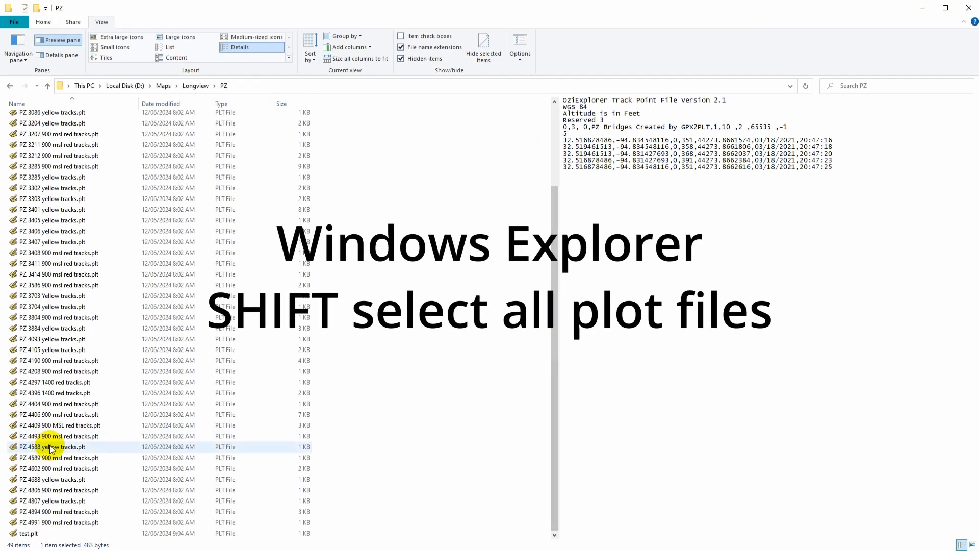
pyautogui.keyDown('shift'); pyautogui.click(28, 534); pyautogui.keyUp('shift')
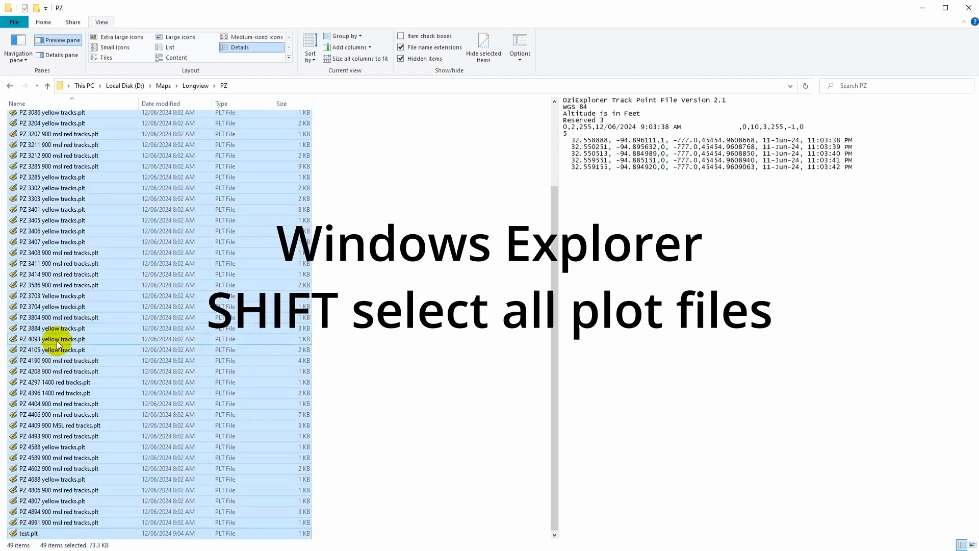
# Step: Copy the selected track files as paths
pyautogui.rightClick(87, 333)
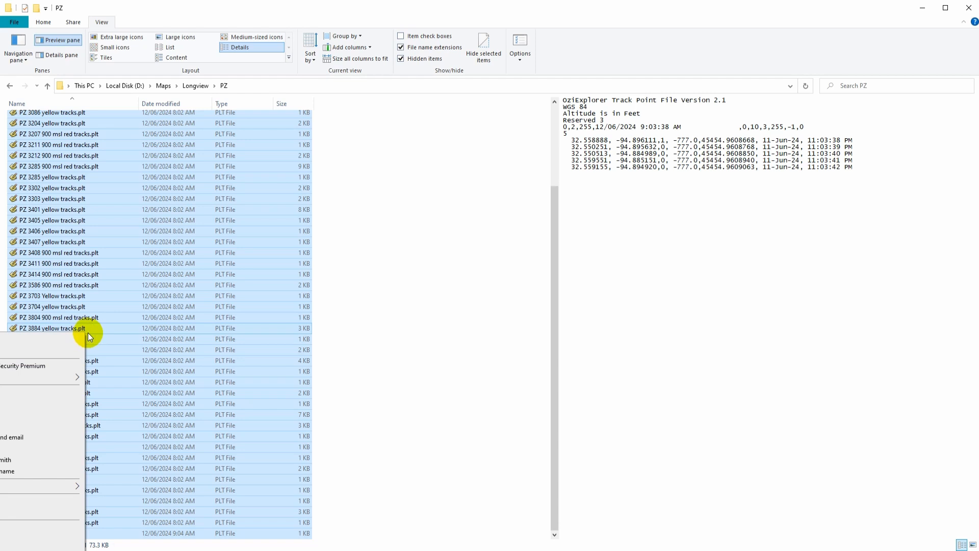
pyautogui.keyDown('shift'); pyautogui.rightClick(286, 313); pyautogui.keyUp('shift')
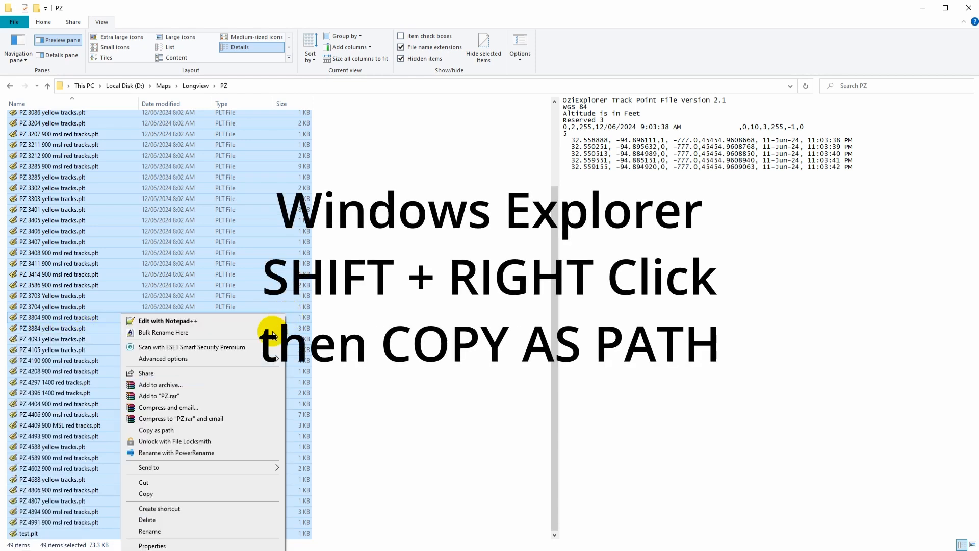
pyautogui.click(152, 431)
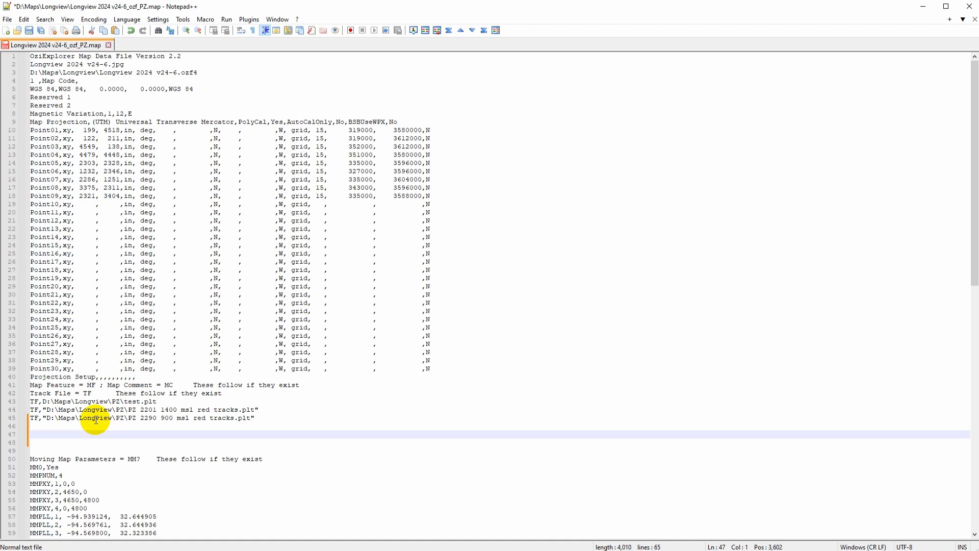
# Step: Paste the copied track file paths onto the blank line below the existing track entries
pyautogui.click(46, 434)
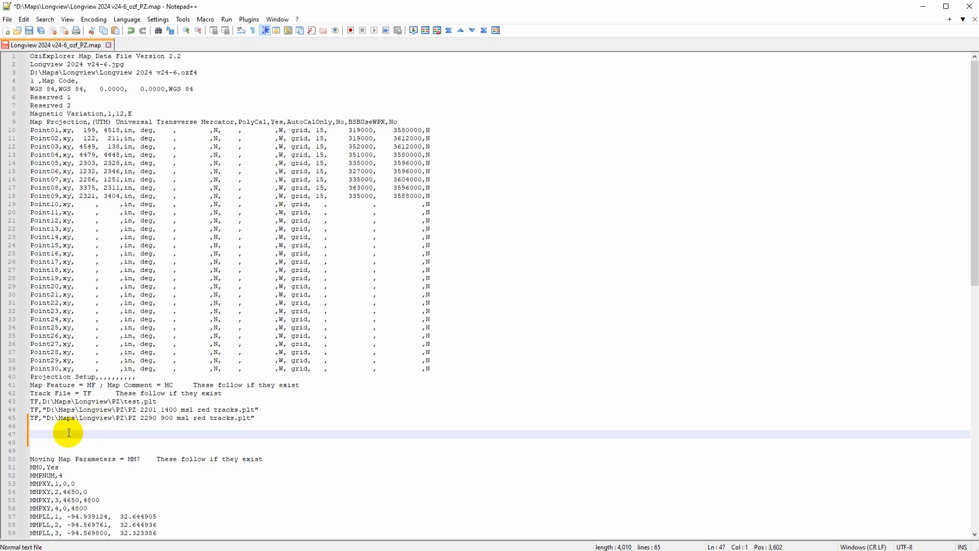
pyautogui.click(24, 20)
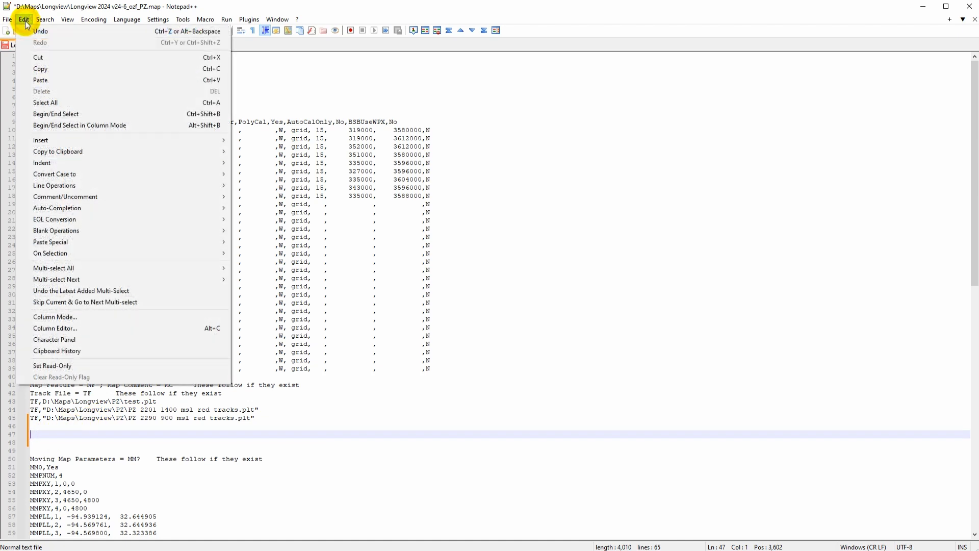
pyautogui.click(51, 79)
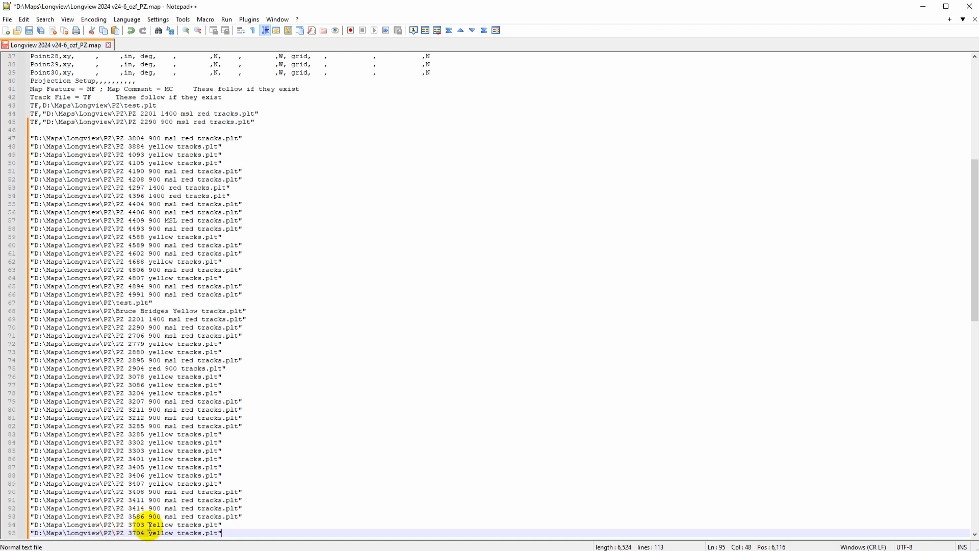
# Step: Copy the TF, prefix from an existing entry and paste it before the first pasted track paths, 3804 through 4208
pyautogui.moveTo(973, 306); pyautogui.dragTo(974, 317)
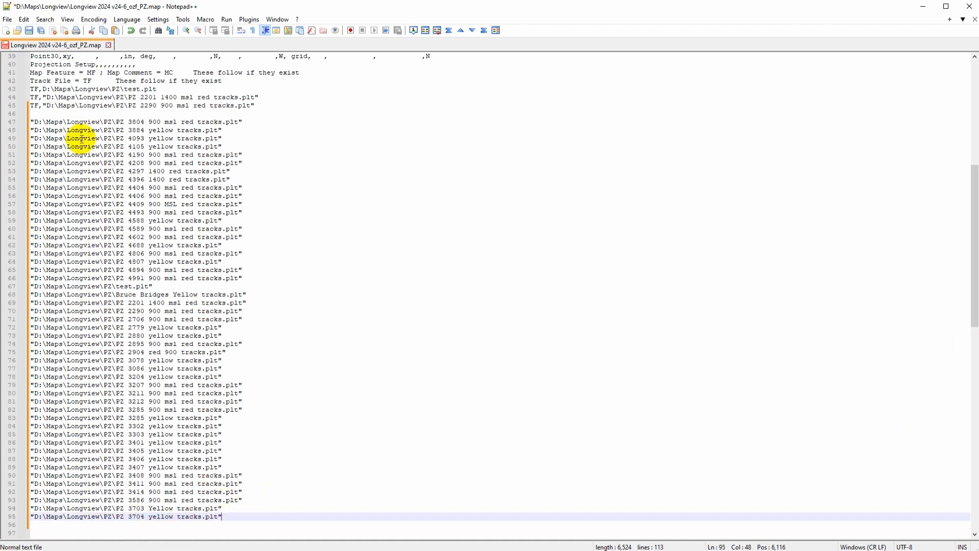
pyautogui.click(42, 106)
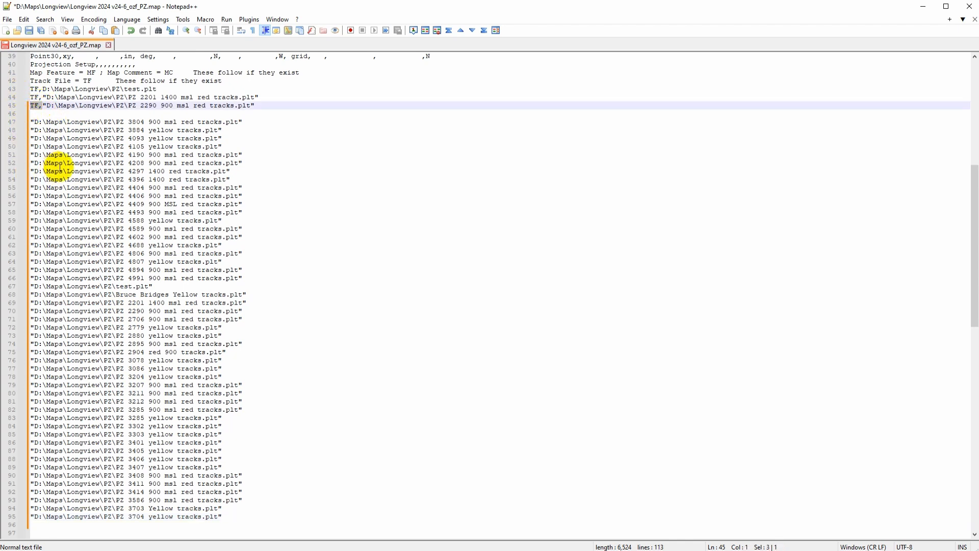
pyautogui.click(29, 122)
pyautogui.hotkey('ctrl', 'v')
pyautogui.click(30, 130)
pyautogui.hotkey('ctrl', 'v')
pyautogui.click(30, 139)
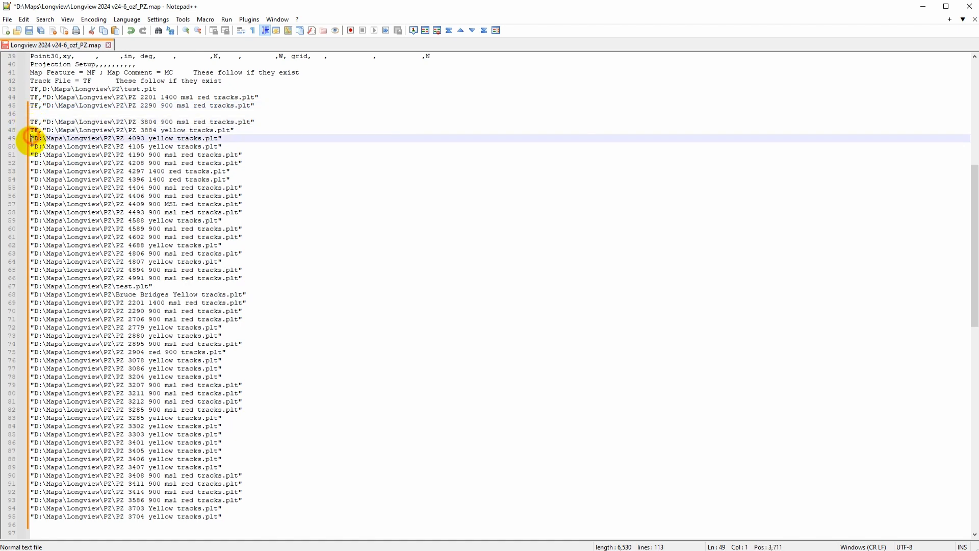
pyautogui.click(30, 147)
pyautogui.hotkey('ctrl', 'v')
pyautogui.click(31, 155)
pyautogui.hotkey('ctrl', 'v')
pyautogui.click(31, 163)
pyautogui.hotkey('ctrl', 'v')
# Step: Paste the TF, prefix at the start of the next track paths, 4297 through 4688
pyautogui.click(30, 172)
pyautogui.hotkey('ctrl', 'v')
pyautogui.click(31, 180)
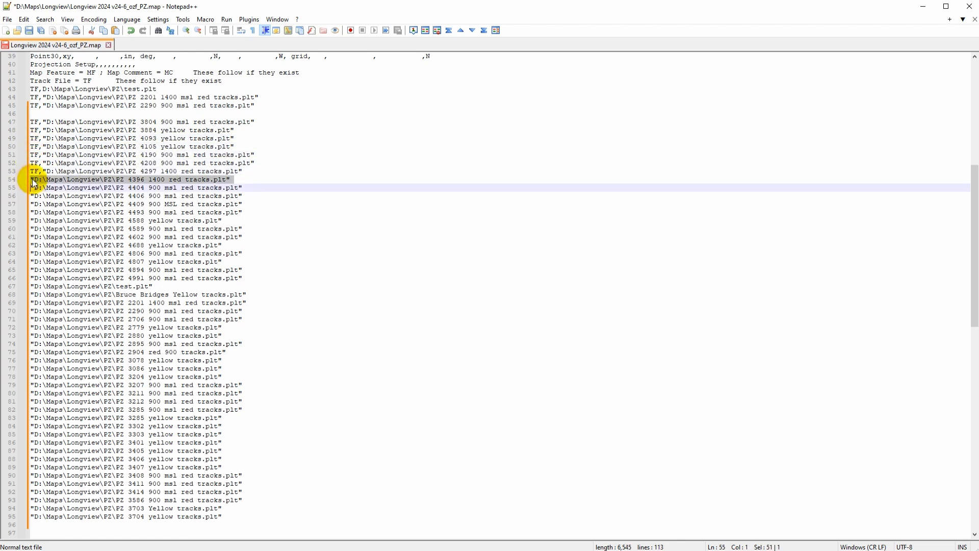
pyautogui.hotkey('ctrl', 'v')
pyautogui.click(31, 188)
pyautogui.hotkey('ctrl', 'v')
pyautogui.click(30, 196)
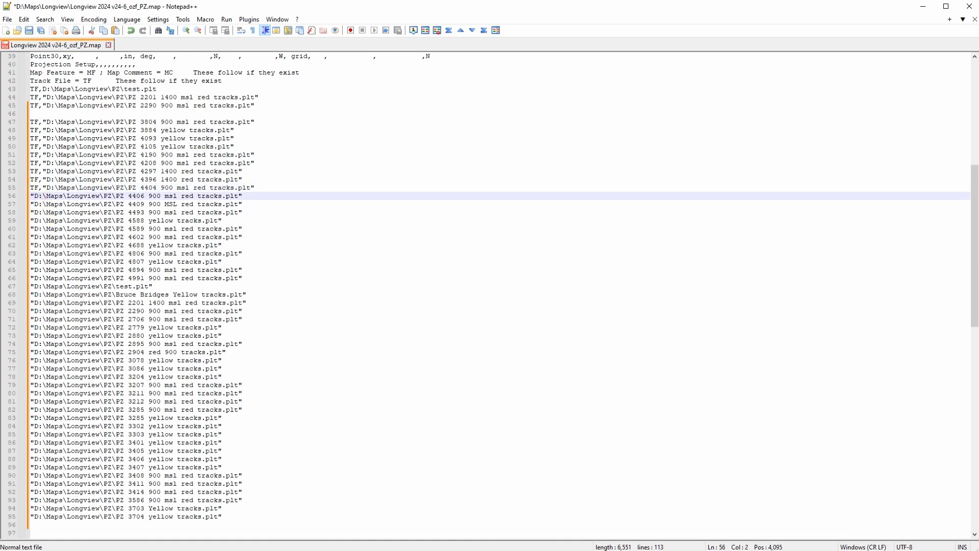
pyautogui.write('TF,')
pyautogui.click(37, 204)
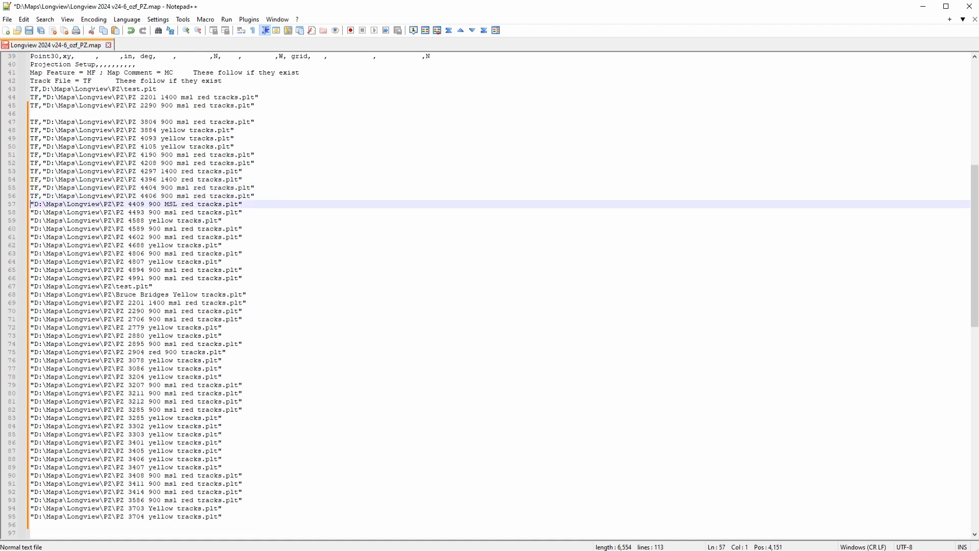
pyautogui.write('TF,')
pyautogui.click(37, 212)
pyautogui.press('Down')
pyautogui.write('TF,')
pyautogui.press('Down')
pyautogui.write('TF,')
pyautogui.press('Down')
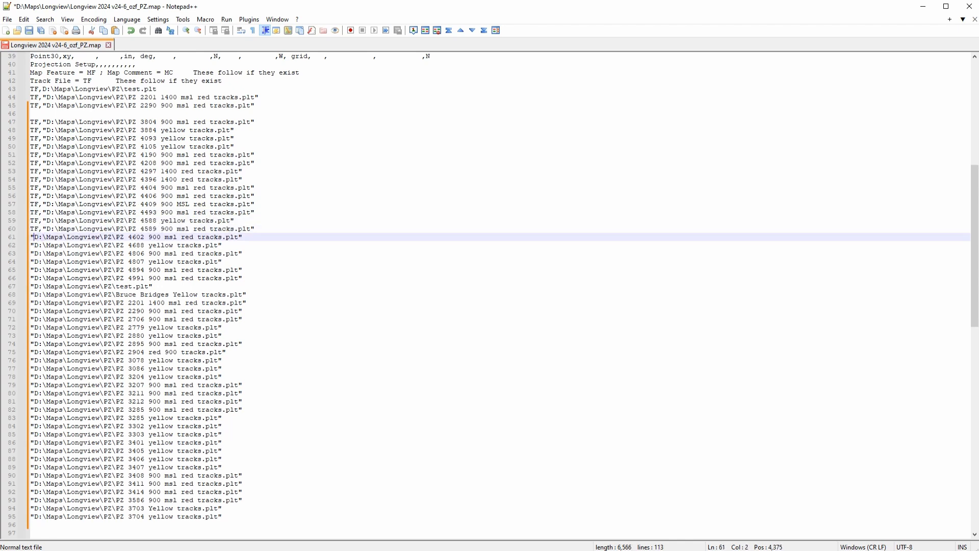
pyautogui.press('Down')
pyautogui.write('TF,')
pyautogui.press('Down')
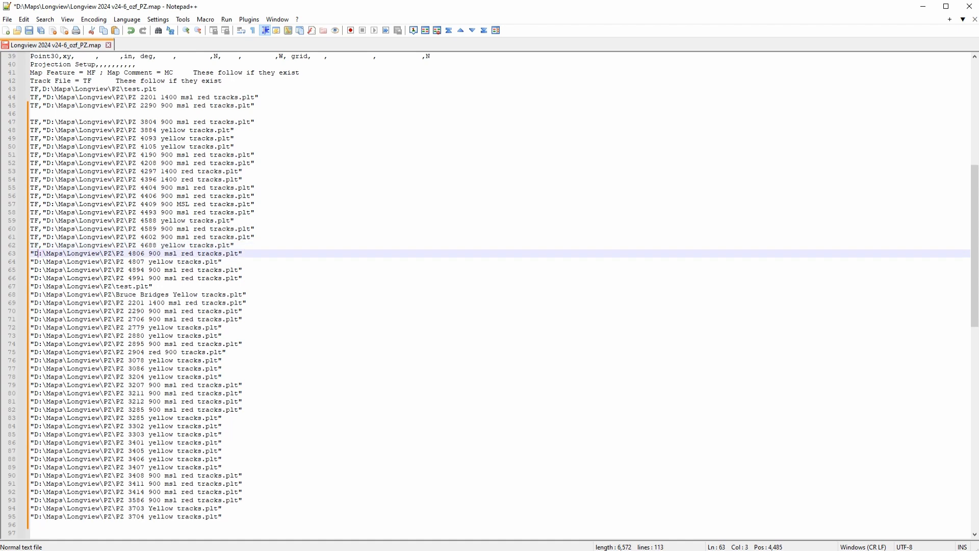
pyautogui.write('TF,')
pyautogui.press('Down')
pyautogui.press('Down')
pyautogui.write('TF,')
pyautogui.press('Down')
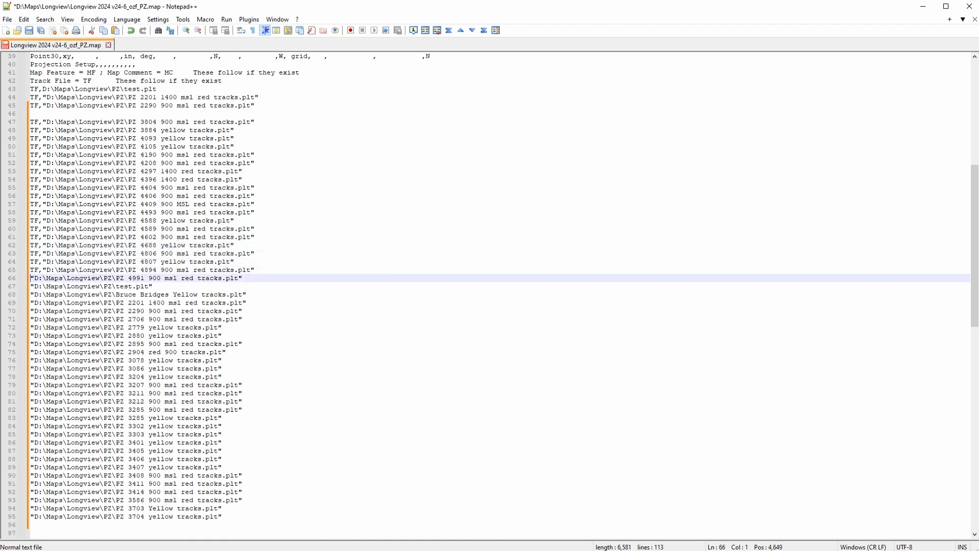
pyautogui.press('Down')
pyautogui.press('Down')
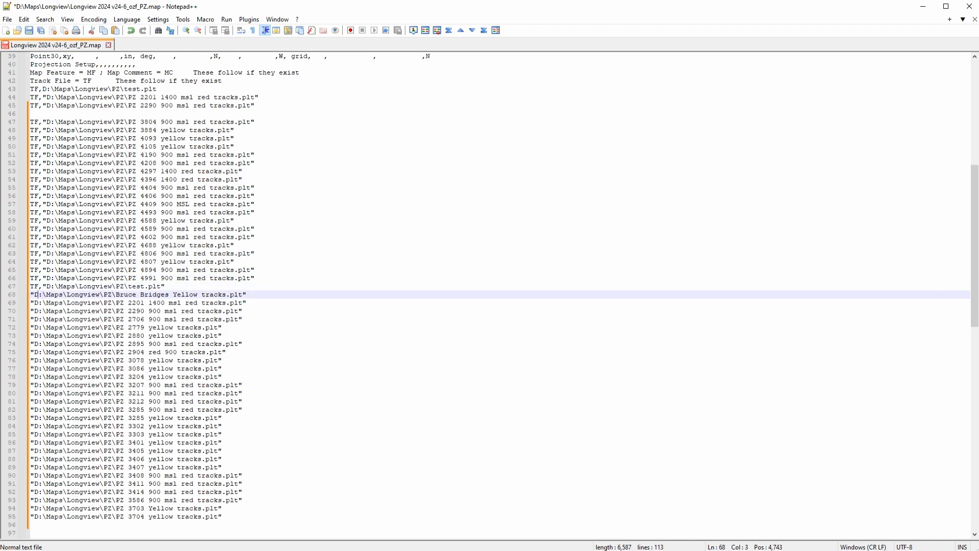
pyautogui.write('TF,')
pyautogui.press('Down')
pyautogui.write('TF,')
pyautogui.press('Down')
pyautogui.write('TF,')
pyautogui.press('Down')
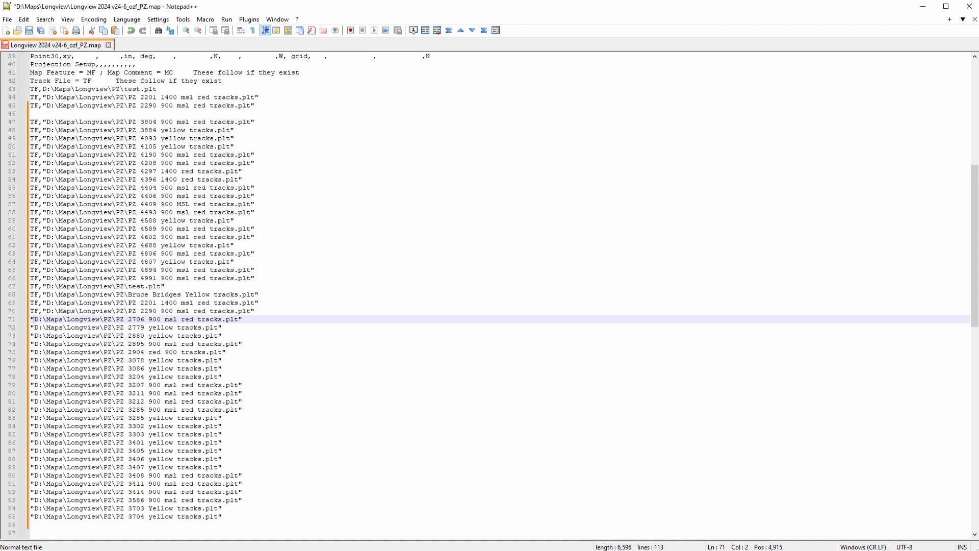
# Step: Type the TF, prefix at the start of the track paths 2880 through 3212
pyautogui.press('Down')
pyautogui.press('Down')
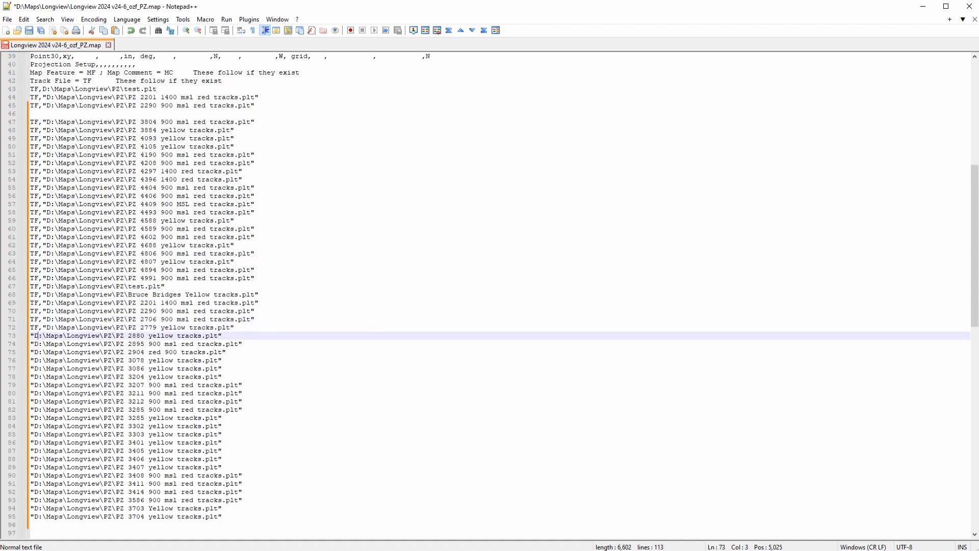
pyautogui.press('Down')
pyautogui.write('TF,')
pyautogui.press('Down')
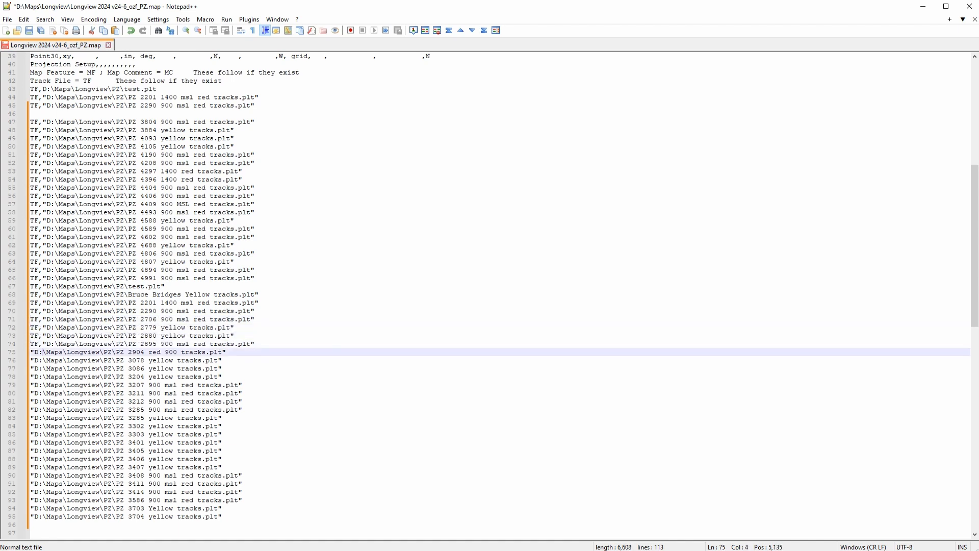
pyautogui.write('TF,')
pyautogui.press('Down')
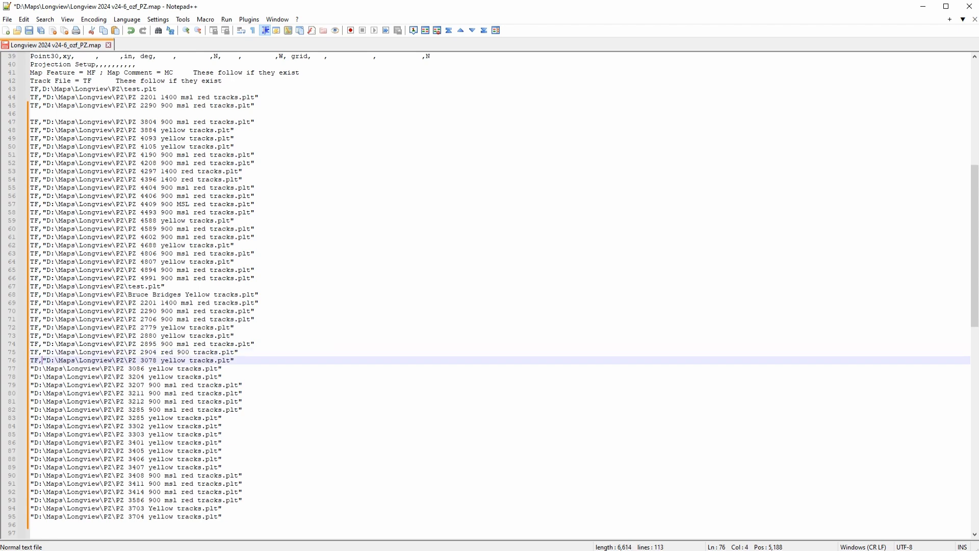
pyautogui.press('Down')
pyautogui.press('Left')
pyautogui.press('Left')
pyautogui.write('TF,')
pyautogui.press('Down')
pyautogui.press('Left')
pyautogui.press('Left')
pyautogui.write('TF,')
pyautogui.press('Down')
pyautogui.press('Left')
pyautogui.write('TF,')
pyautogui.press('Down')
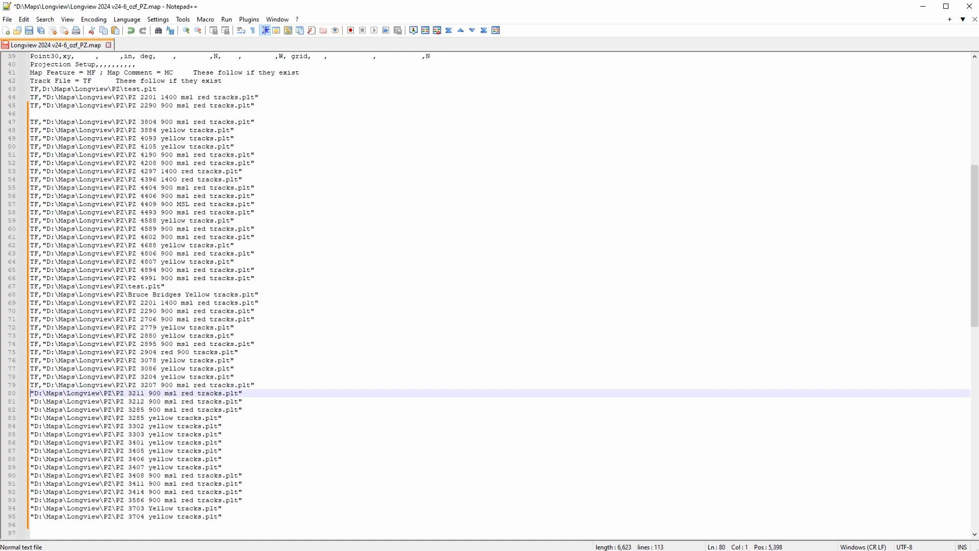
pyautogui.write('TF,')
pyautogui.press('Down')
pyautogui.write('TF,')
# Step: Type the TF, prefix at the start of the remaining track paths, 3285 through 3704
pyautogui.press('Down')
pyautogui.write('TF,')
pyautogui.press('Down')
pyautogui.press('Down')
pyautogui.press('Left')
pyautogui.press('Left')
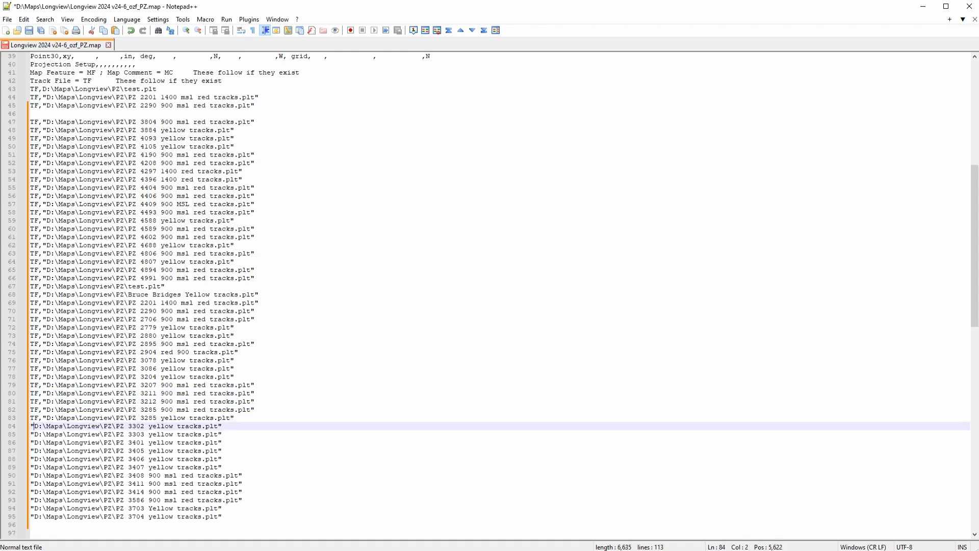
pyautogui.press('Down')
pyautogui.press('Left')
pyautogui.press('Left')
pyautogui.press('Down')
pyautogui.press('Left')
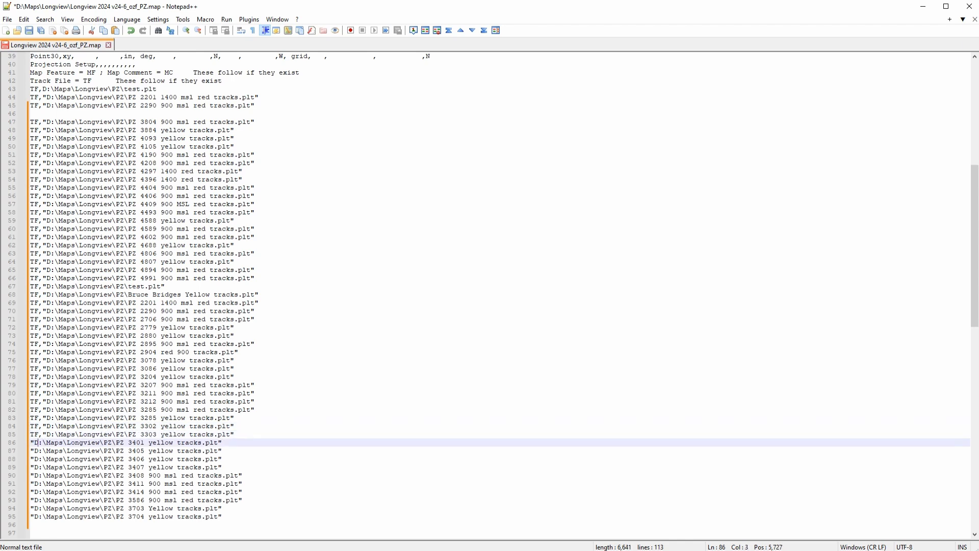
pyautogui.write('TF,')
pyautogui.press('Down')
pyautogui.press('Down')
pyautogui.press('Left')
pyautogui.press('Left')
pyautogui.write('TF,')
pyautogui.press('Down')
pyautogui.press('Left')
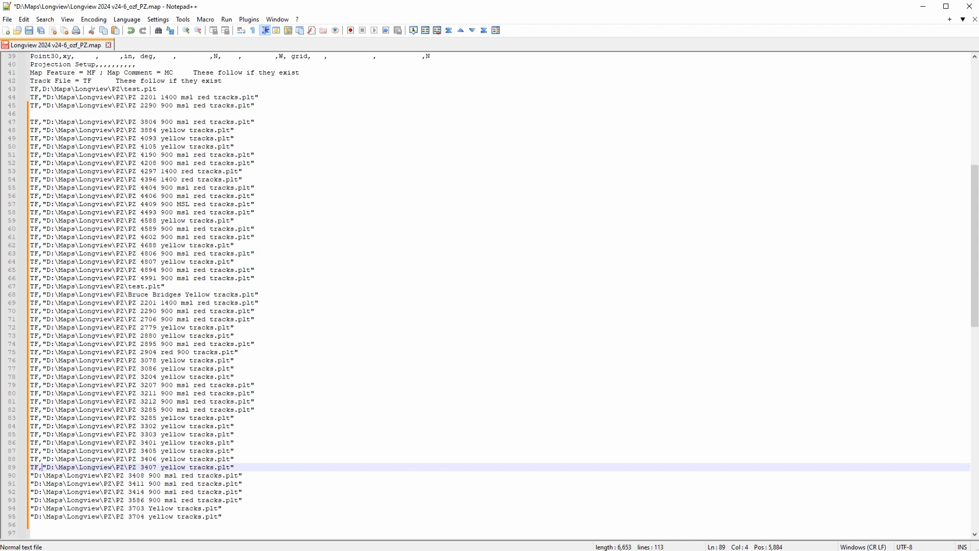
pyautogui.press('Down')
pyautogui.press('Left')
pyautogui.write('TF,')
pyautogui.press('Down')
pyautogui.write('TF,')
pyautogui.press('Down')
pyautogui.write('TF,')
pyautogui.press('Down')
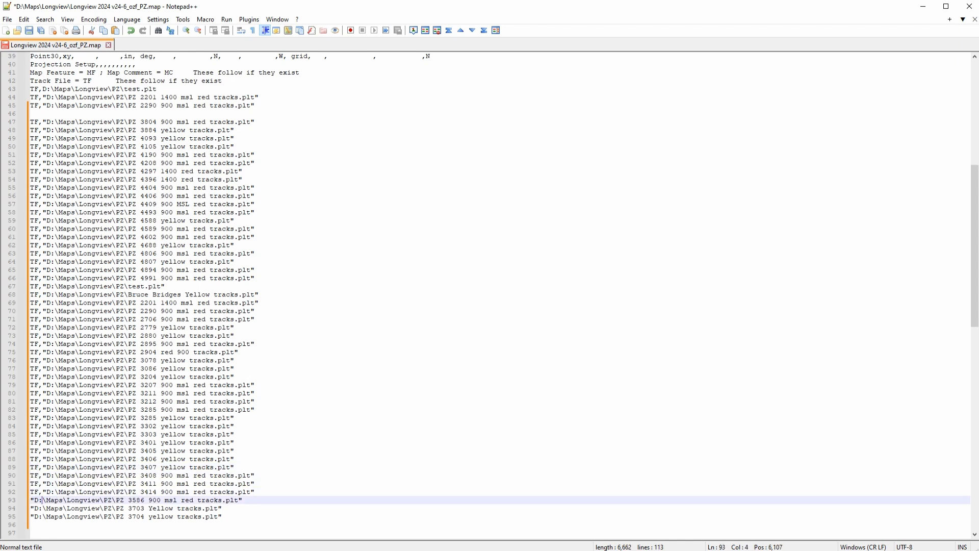
pyautogui.write('TF,')
pyautogui.press('Down')
pyautogui.press('Down')
pyautogui.press('Left')
pyautogui.press('Left')
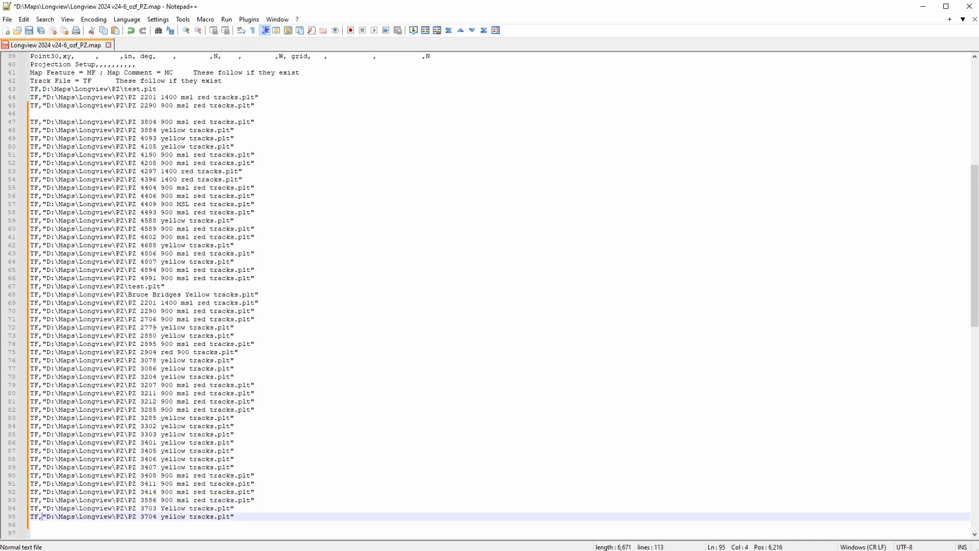
# Step: Delete the three original TF entries above the new track block together with the blank line
pyautogui.moveTo(265, 105); pyautogui.dragTo(30, 89)
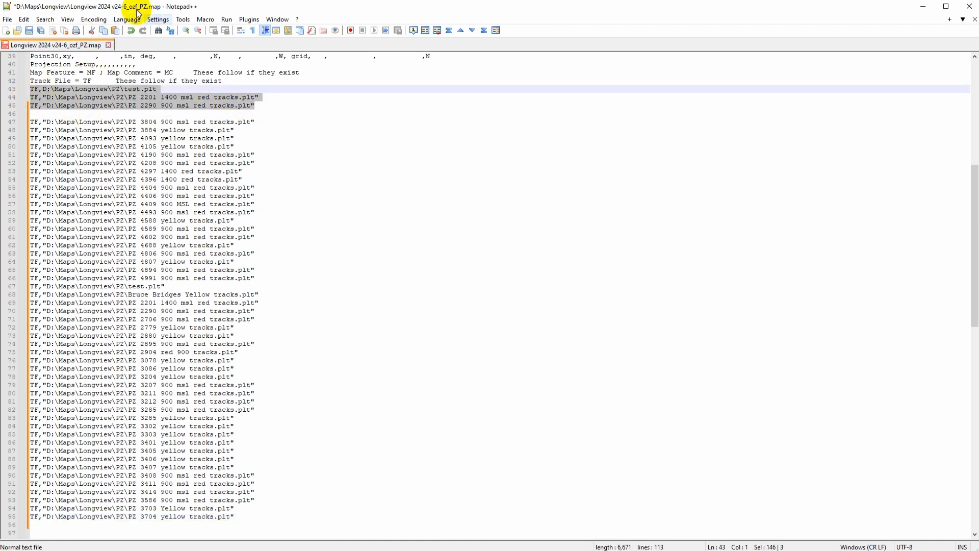
pyautogui.press('Delete')
pyautogui.press('Delete')
pyautogui.press('Delete')
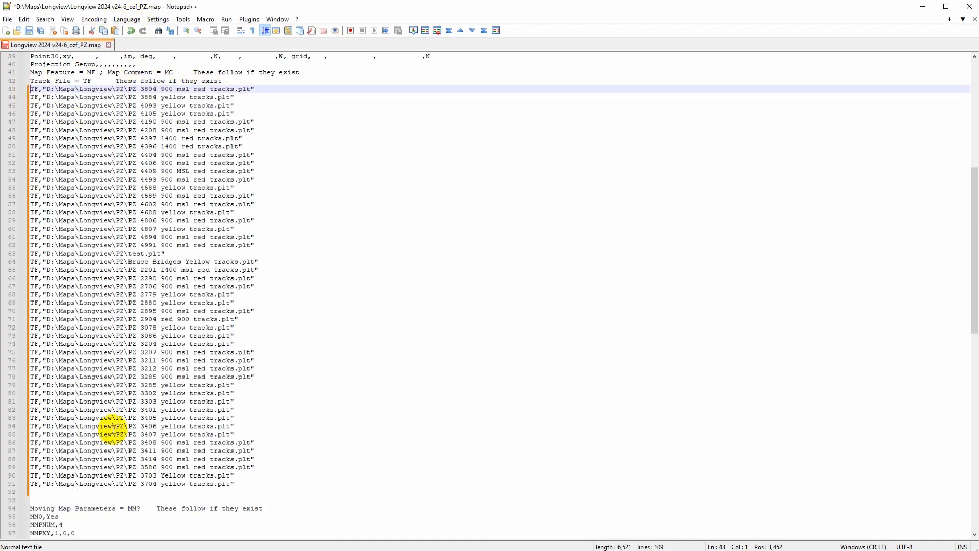
# Step: Remove the blank lines between the last track entry and the Moving Map Parameters section, then save the map file
pyautogui.click(53, 491)
pyautogui.press('Delete')
pyautogui.press('Delete')
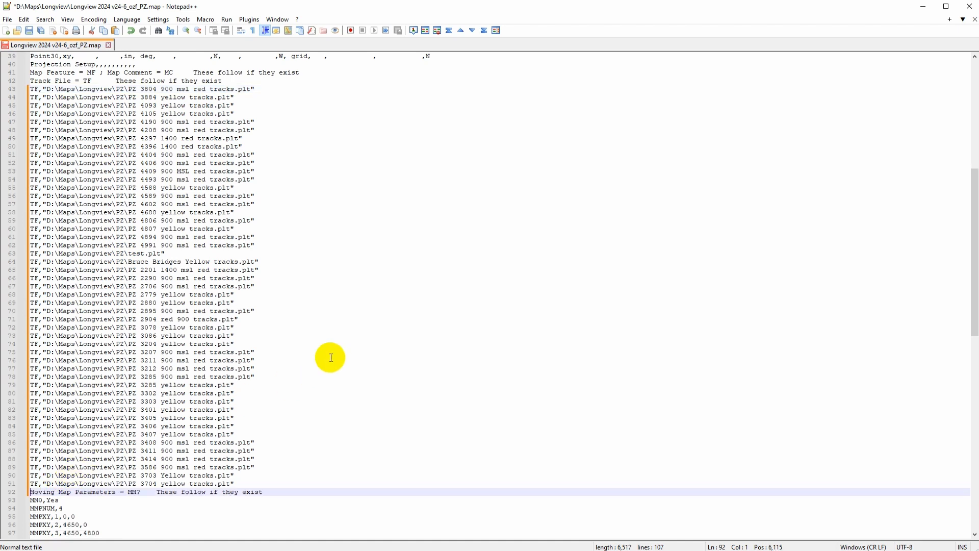
pyautogui.click(29, 30)
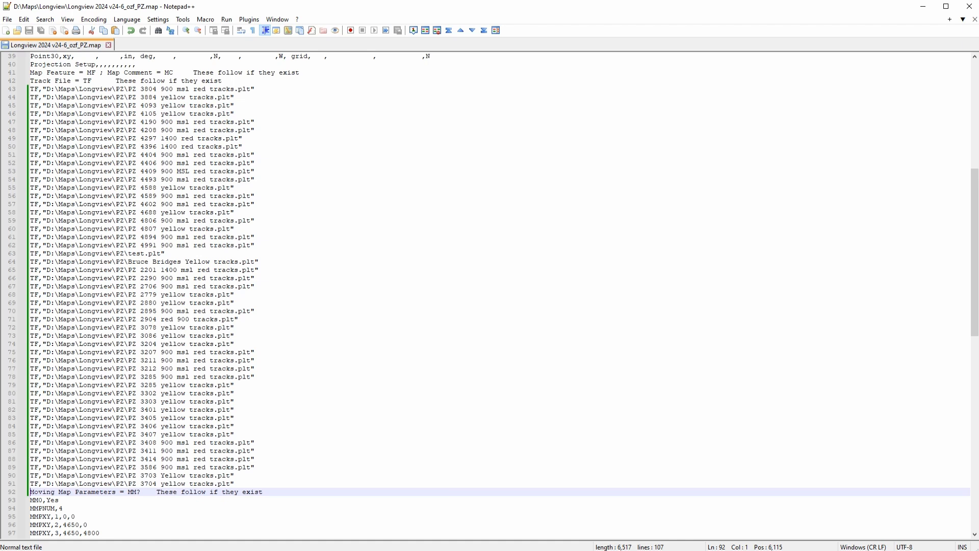
# Step: Switch to OziExplorer and reopen the recent map Longview 2024 v24-6_ozf_PZ.map
pyautogui.hotkey('alt', 'Tab')
pyautogui.click(38, 35)
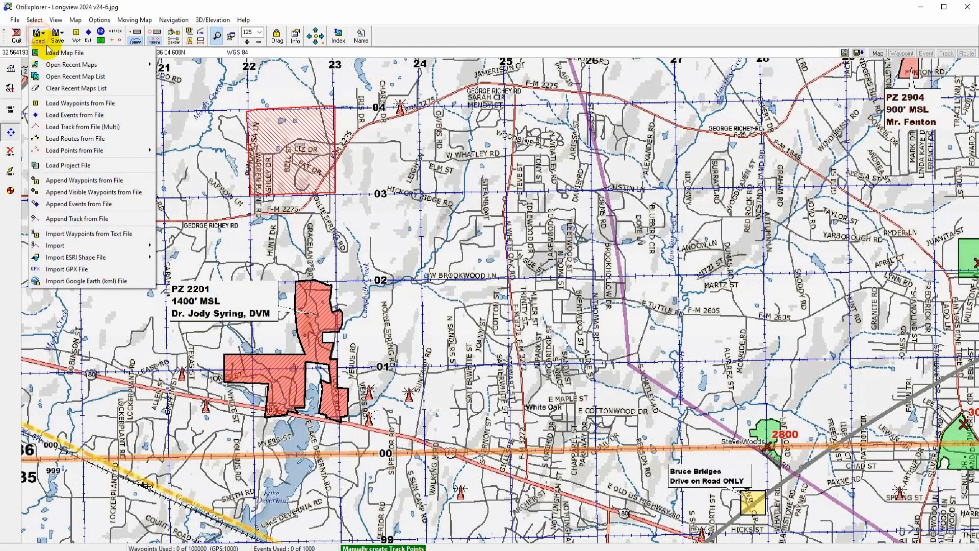
pyautogui.moveTo(66, 65)
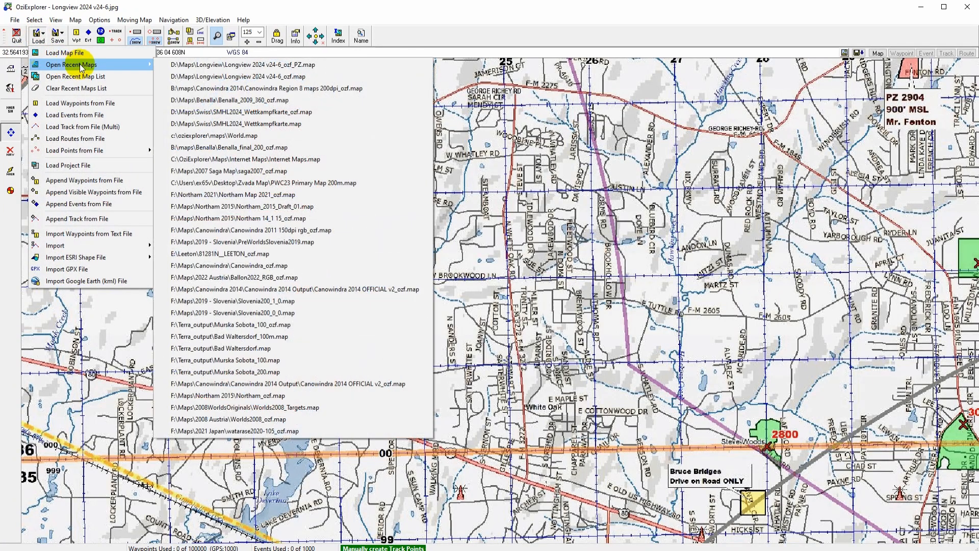
pyautogui.click(240, 65)
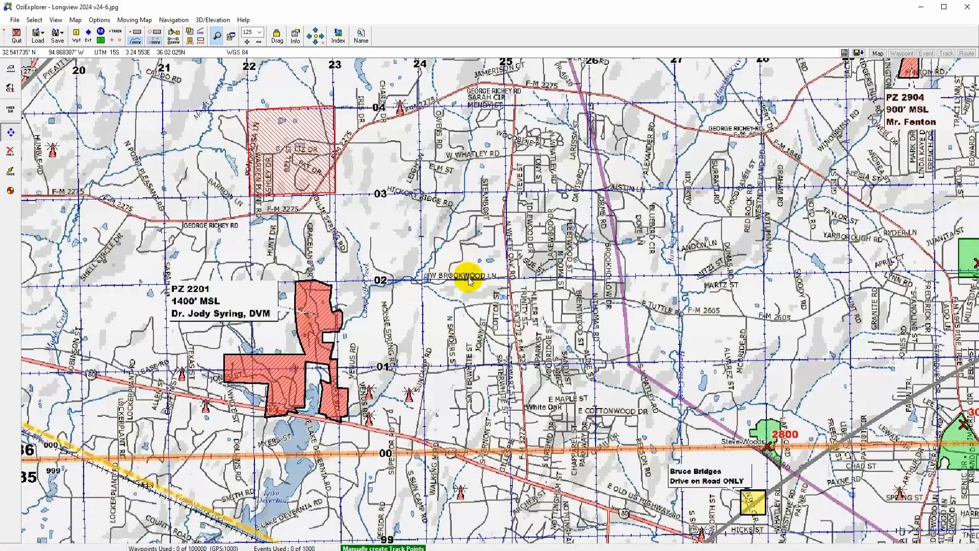
# Step: Pan around the reopened map to examine the displayed track outlines
pyautogui.moveTo(885, 318); pyautogui.dragTo(452, 329)
pyautogui.moveTo(463, 182); pyautogui.dragTo(382, 354)
pyautogui.moveTo(260, 140); pyautogui.dragTo(245, 226)
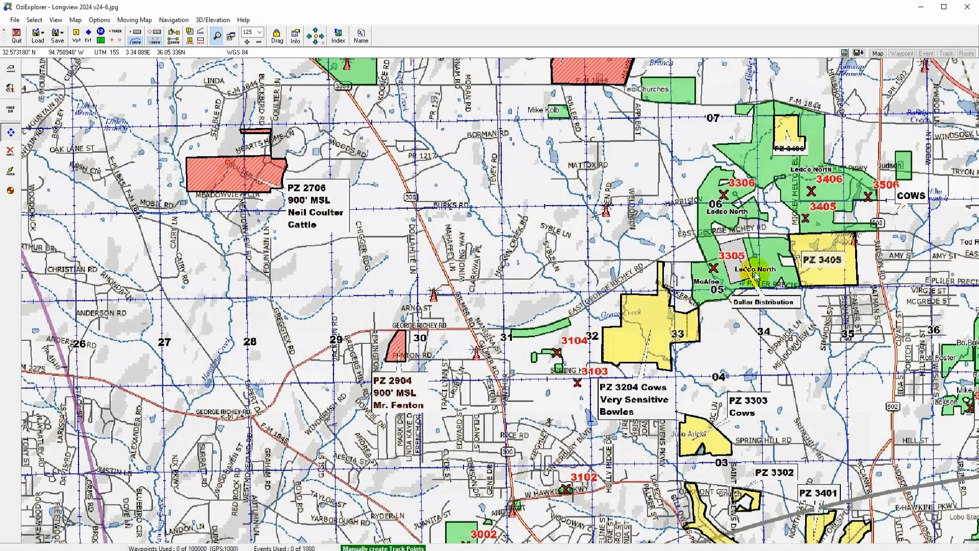
pyautogui.moveTo(461, 208); pyautogui.dragTo(419, 412)
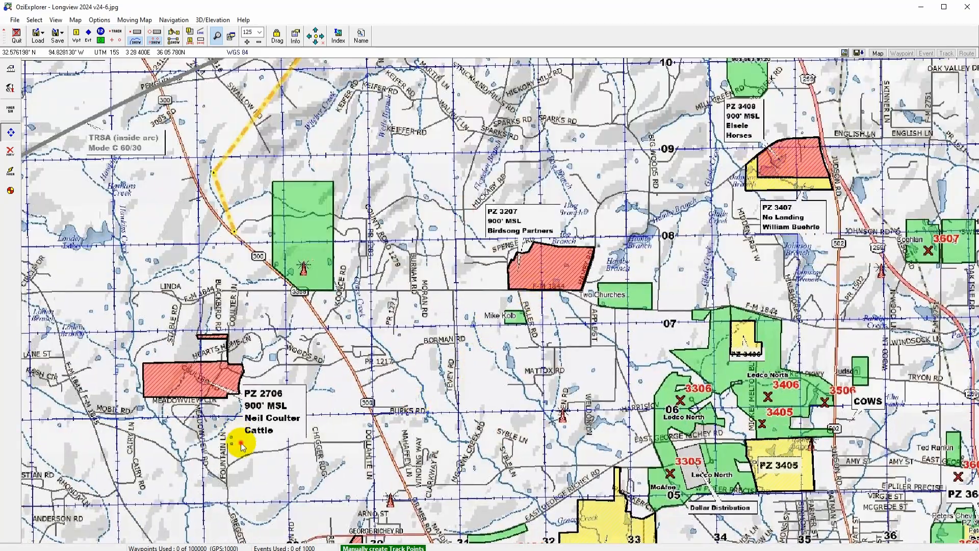
pyautogui.moveTo(241, 442); pyautogui.dragTo(625, 263)
pyautogui.moveTo(258, 378); pyautogui.dragTo(467, 276)
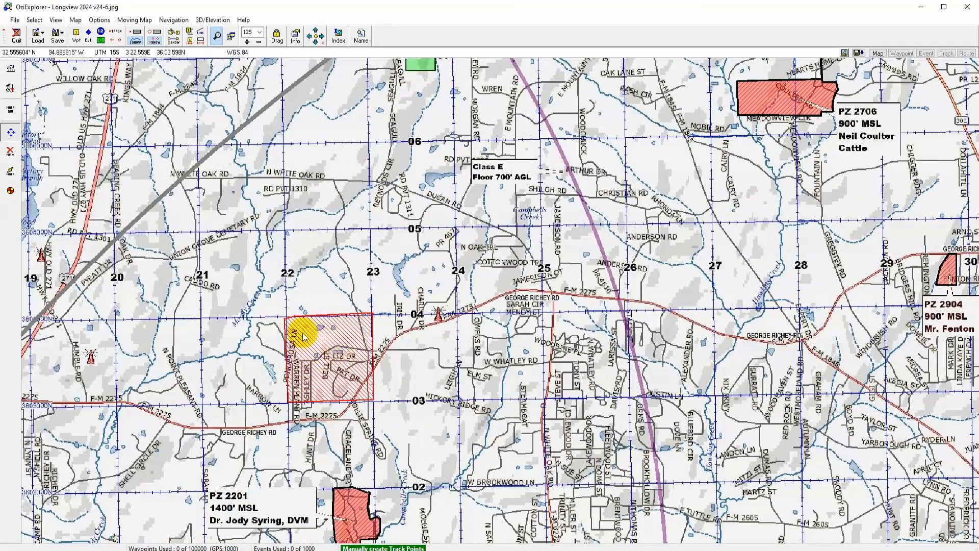
# Step: Open the map calibration check and its advanced options to review the list of attached track files
pyautogui.click(15, 20)
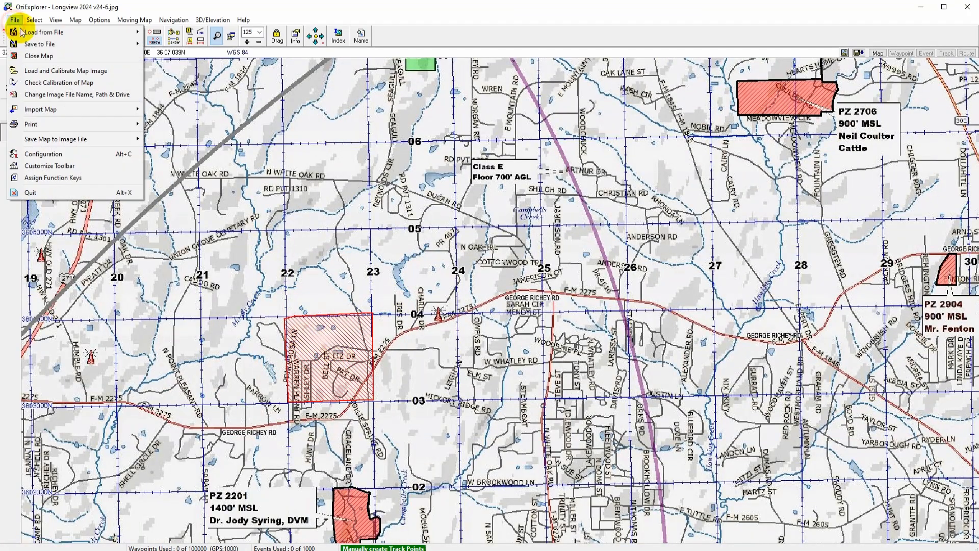
pyautogui.click(51, 83)
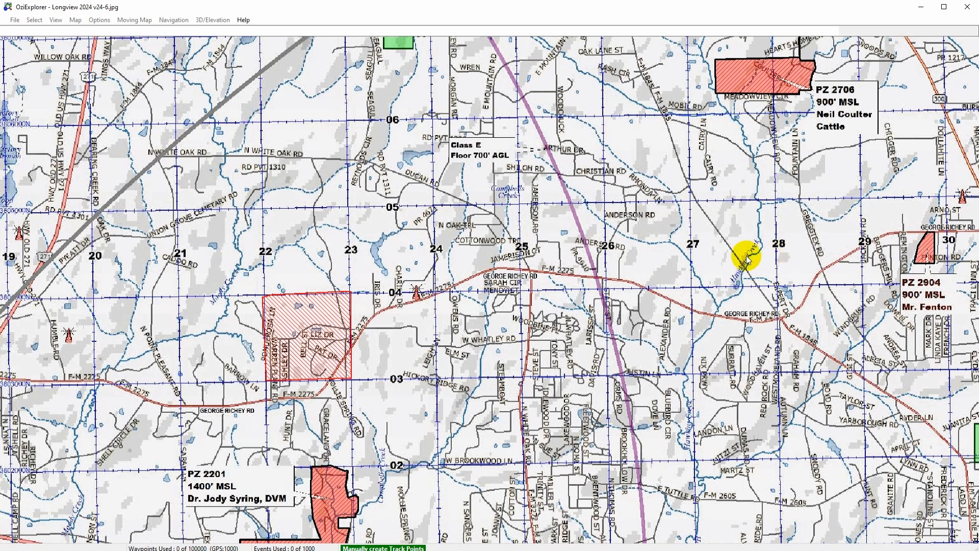
pyautogui.click(895, 185)
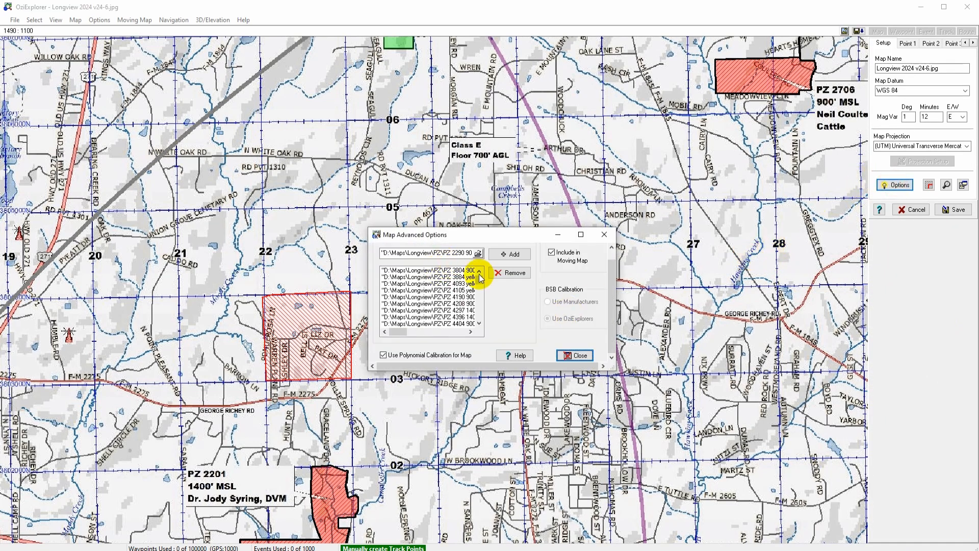
pyautogui.moveTo(481, 282)
pyautogui.mouseDown()
pyautogui.moveTo(480, 328)
pyautogui.moveTo(476, 275)
pyautogui.mouseUp()
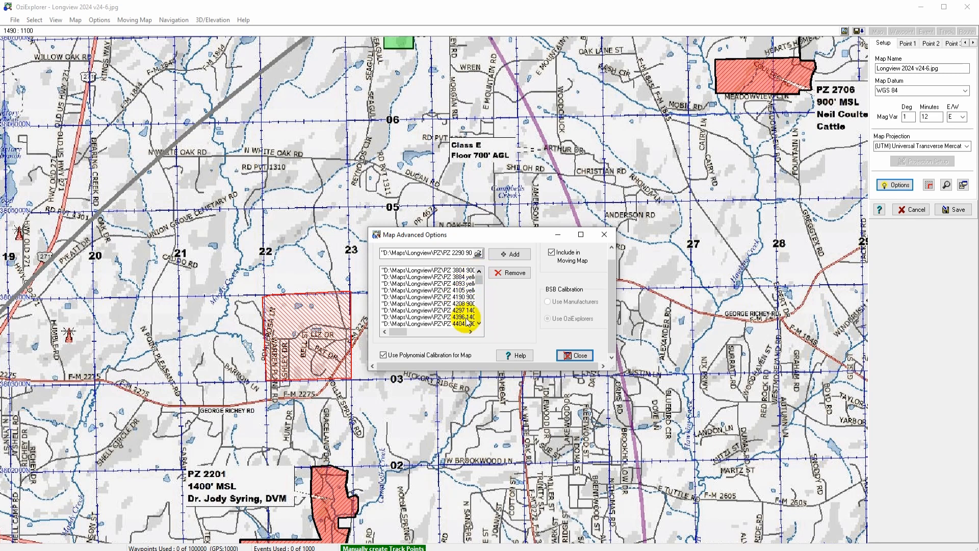
pyautogui.moveTo(614, 367); pyautogui.dragTo(787, 434)
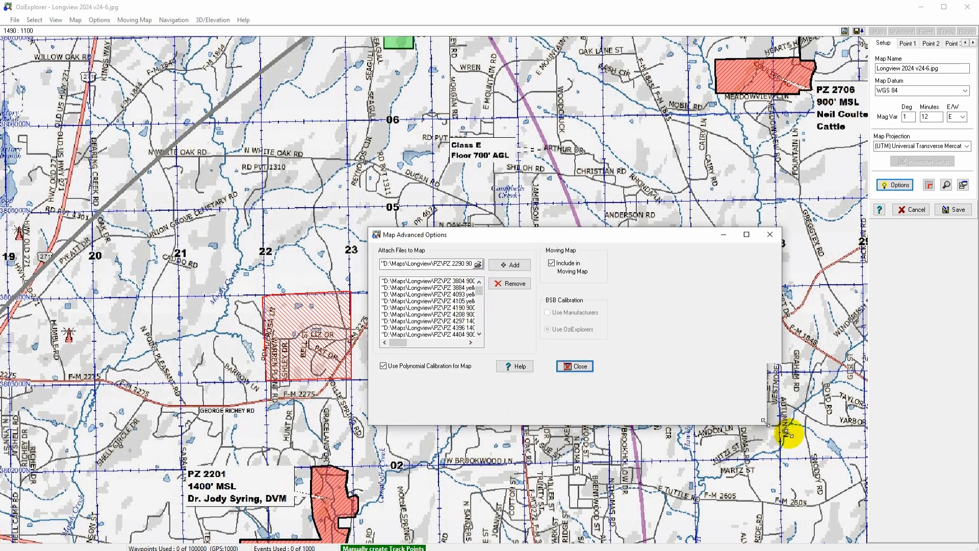
# Step: Scroll through the full list of attached track files, then close the advanced options dialog
pyautogui.click(470, 343)
pyautogui.click(471, 343)
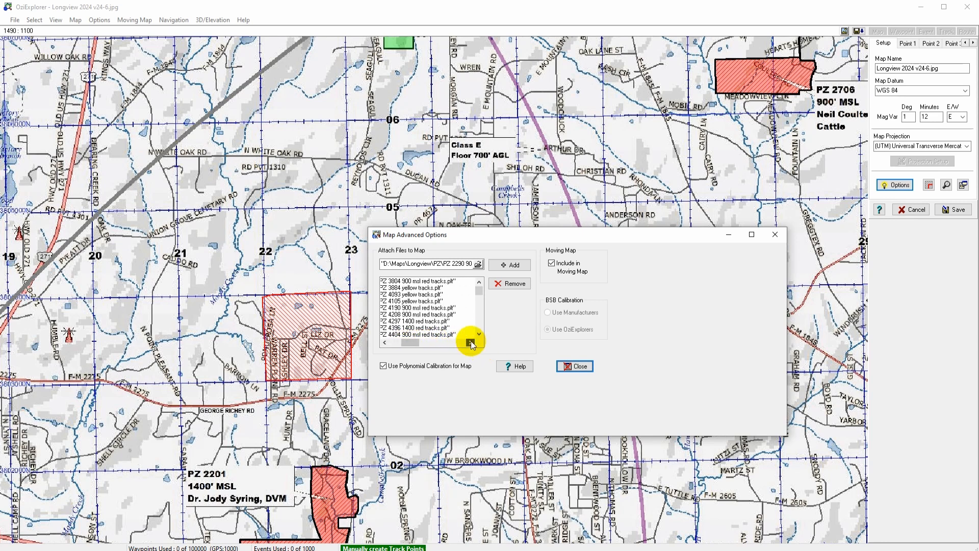
pyautogui.moveTo(481, 288); pyautogui.dragTo(477, 306)
pyautogui.click(404, 308)
pyautogui.moveTo(409, 343); pyautogui.dragTo(395, 345)
pyautogui.click(496, 284)
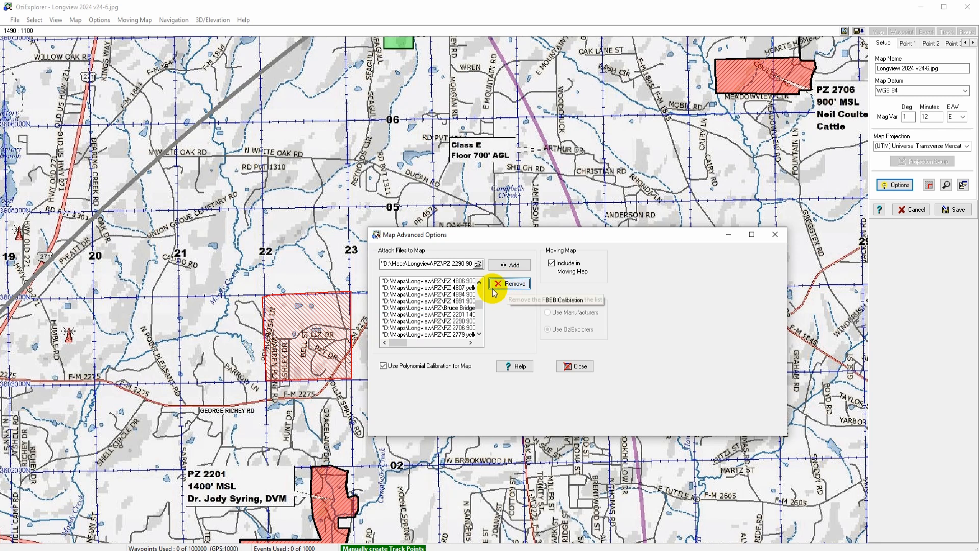
pyautogui.click(576, 366)
# Step: Save the map file, replacing the existing Longview 2024 v24-6_ozf_PZ.map
pyautogui.click(953, 210)
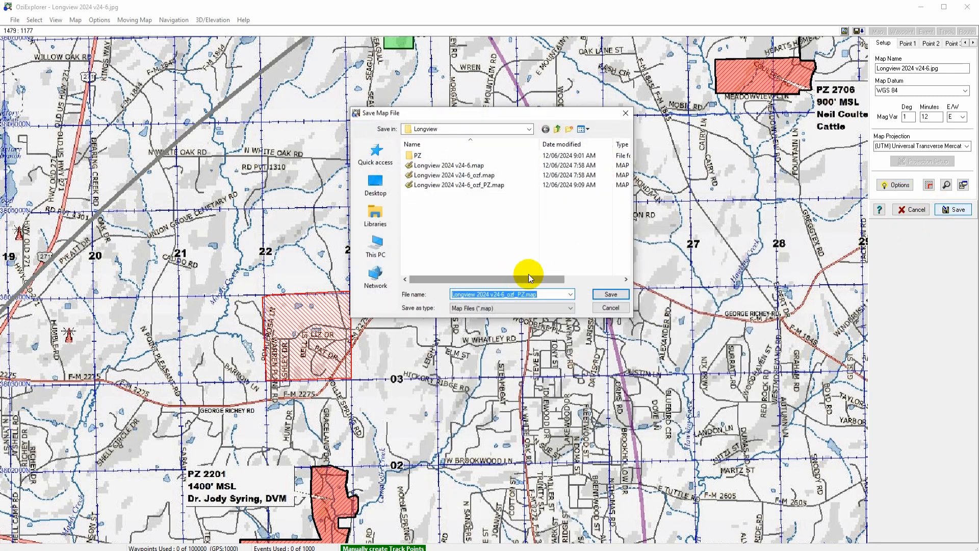
pyautogui.click(609, 293)
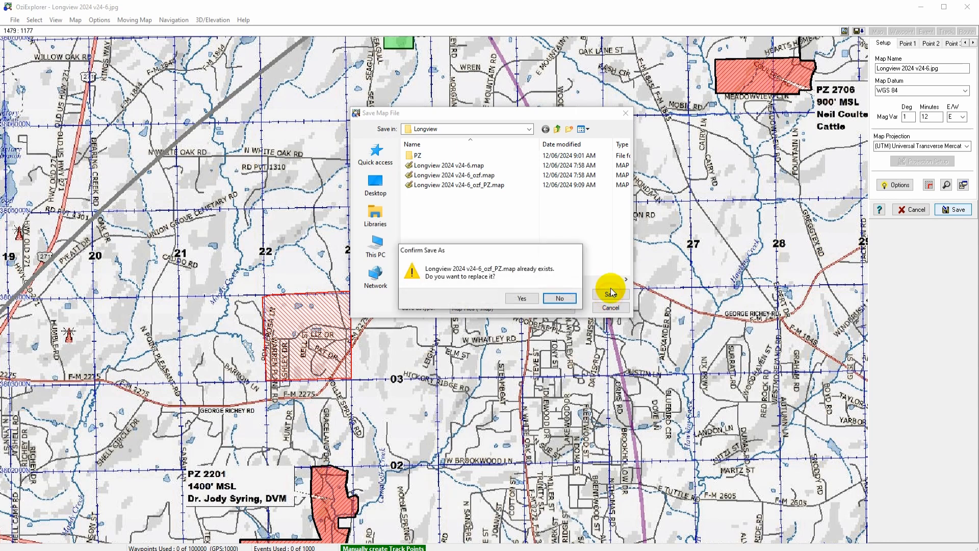
pyautogui.click(523, 297)
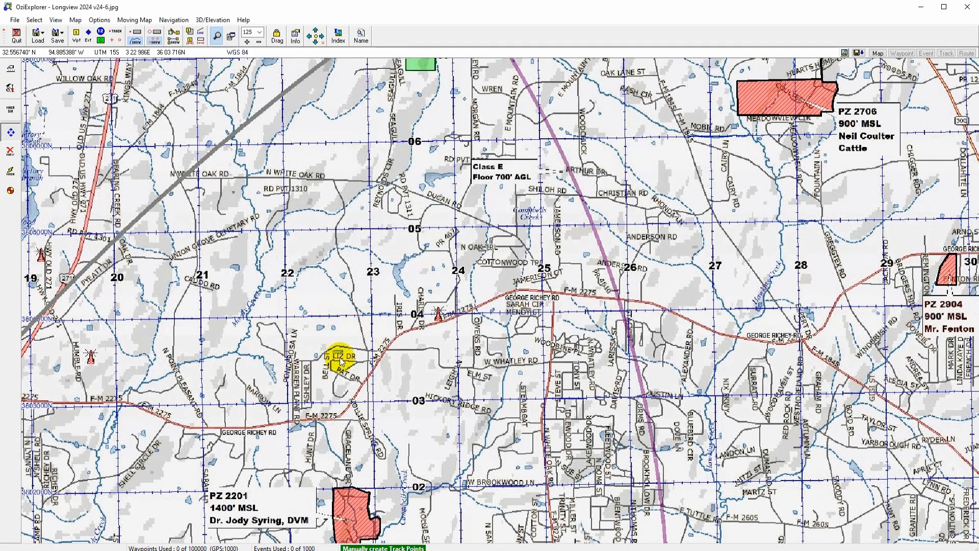
# Step: Pan the map southward and open the track control list to check which tracks are loaded
pyautogui.moveTo(416, 414); pyautogui.dragTo(318, 300)
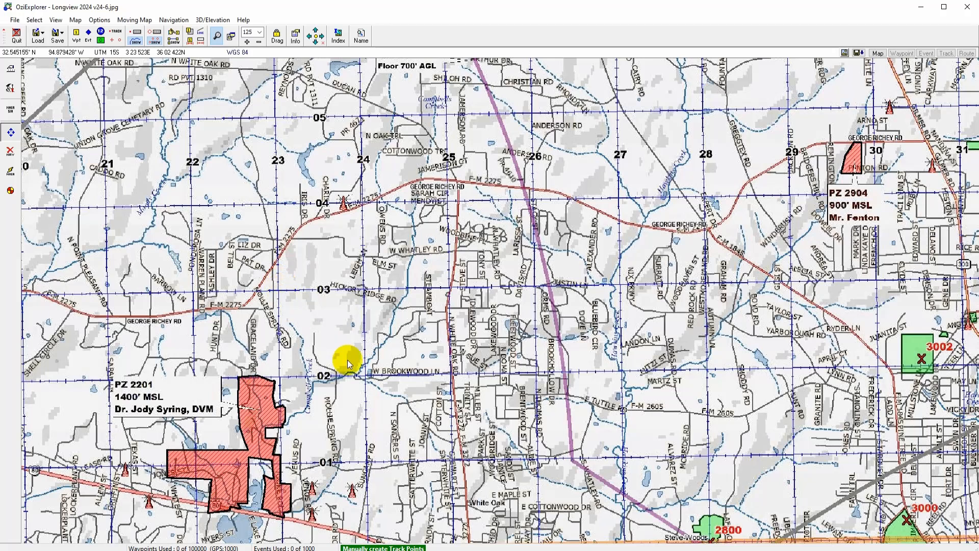
pyautogui.moveTo(289, 395); pyautogui.dragTo(309, 302)
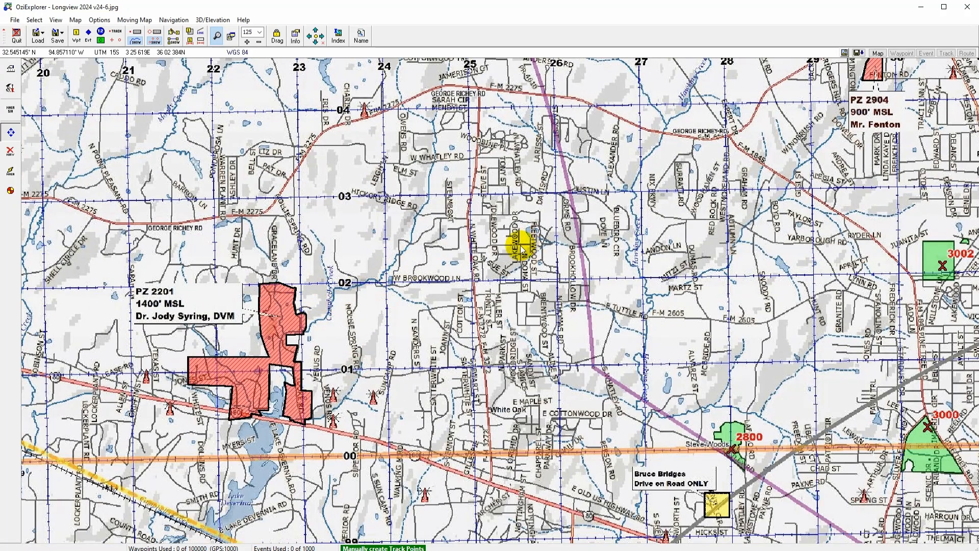
pyautogui.click(135, 35)
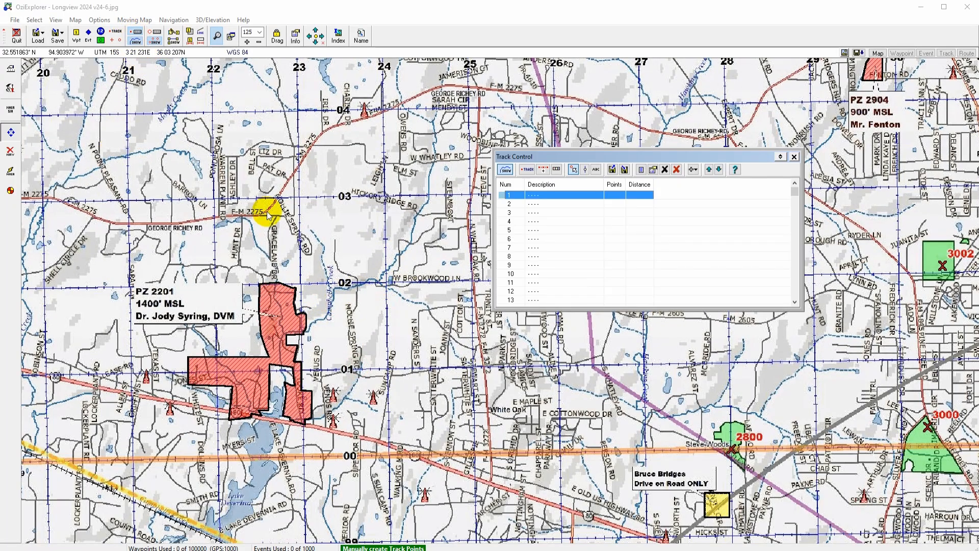
pyautogui.moveTo(792, 192)
pyautogui.mouseDown()
pyautogui.moveTo(795, 212)
pyautogui.moveTo(795, 177)
pyautogui.mouseUp()
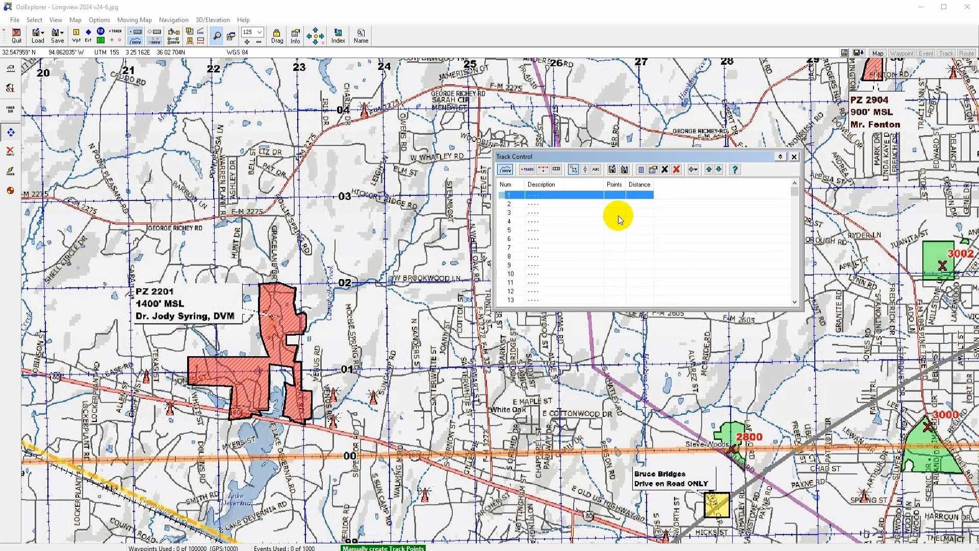